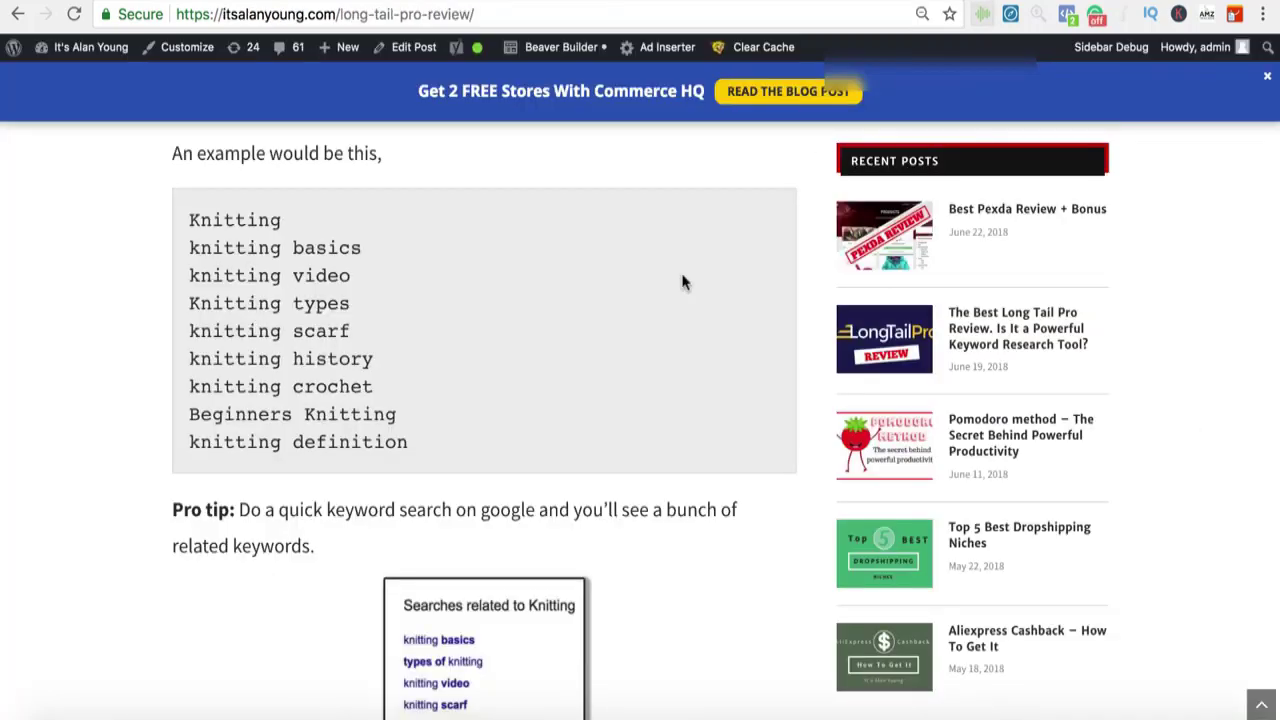
Skim the Long Tail Pro review article's keyword feature sections and switch to the Long Tail Pro keyword research page
{"action": "scroll", "coordinate": [436, 265], "scroll_direction": "down", "scroll_amount": 10}
{"action": "scroll", "coordinate": [436, 265], "scroll_direction": "up", "scroll_amount": 1}
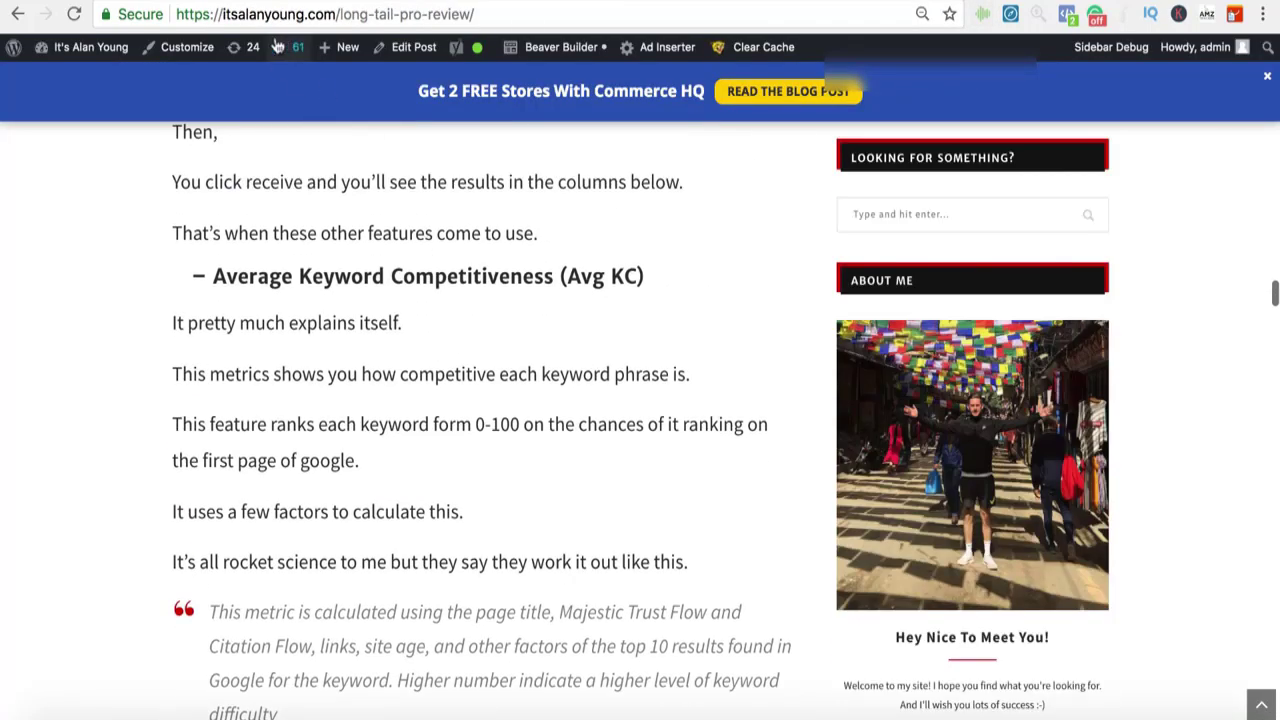
{"action": "scroll", "coordinate": [389, 244], "scroll_direction": "up", "scroll_amount": 20}
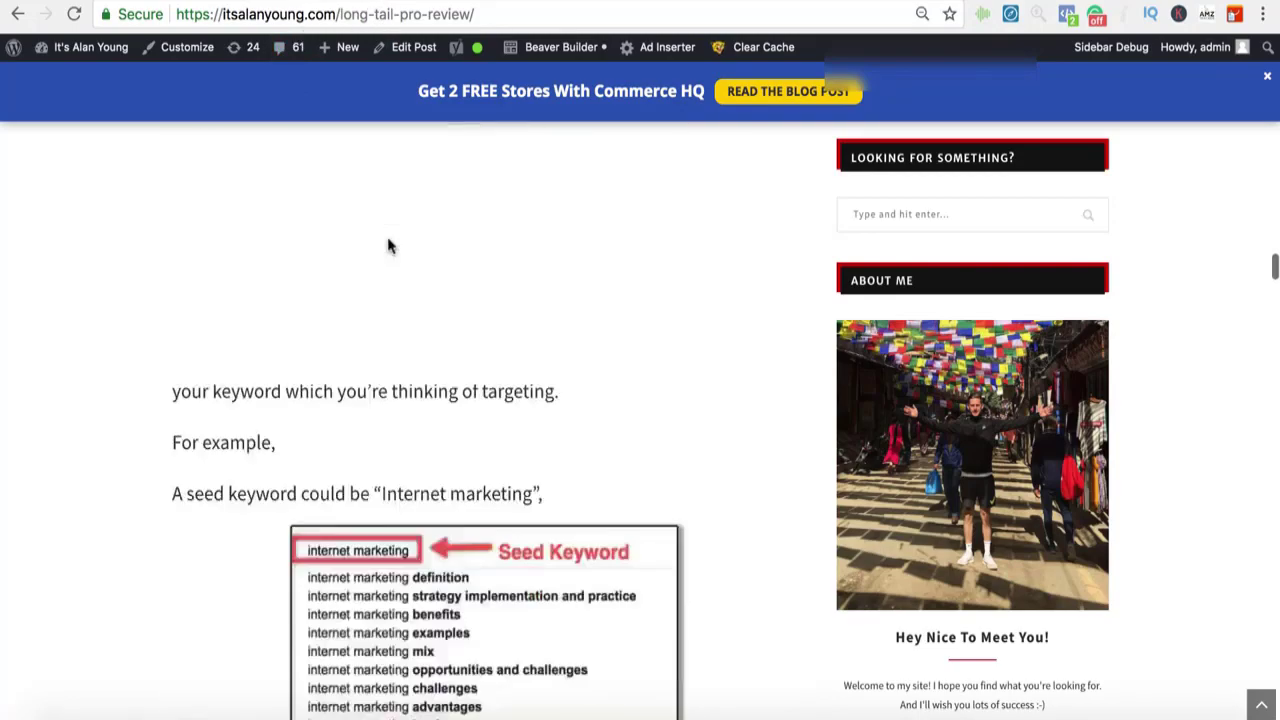
{"action": "scroll", "coordinate": [389, 244], "scroll_direction": "up", "scroll_amount": 20}
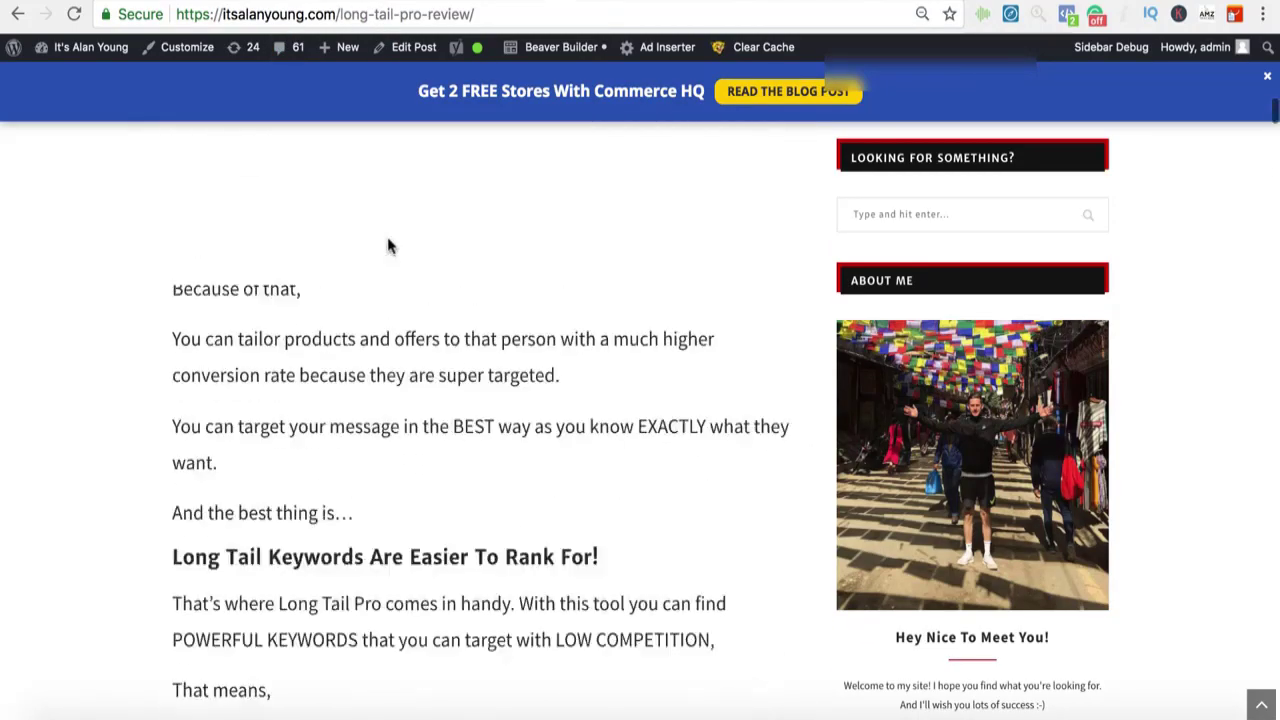
{"action": "scroll", "coordinate": [388, 238], "scroll_direction": "down", "scroll_amount": 15}
{"action": "scroll", "coordinate": [388, 238], "scroll_direction": "down", "scroll_amount": 20}
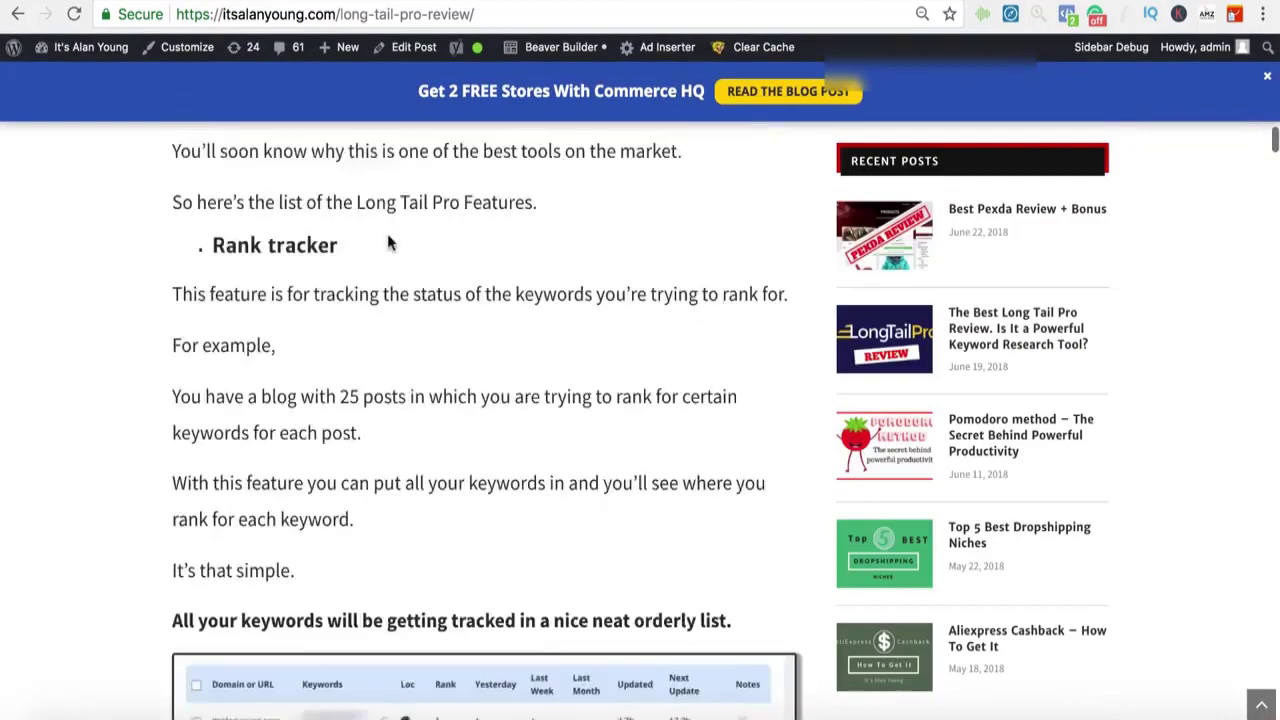
{"action": "scroll", "coordinate": [389, 244], "scroll_direction": "down", "scroll_amount": 20}
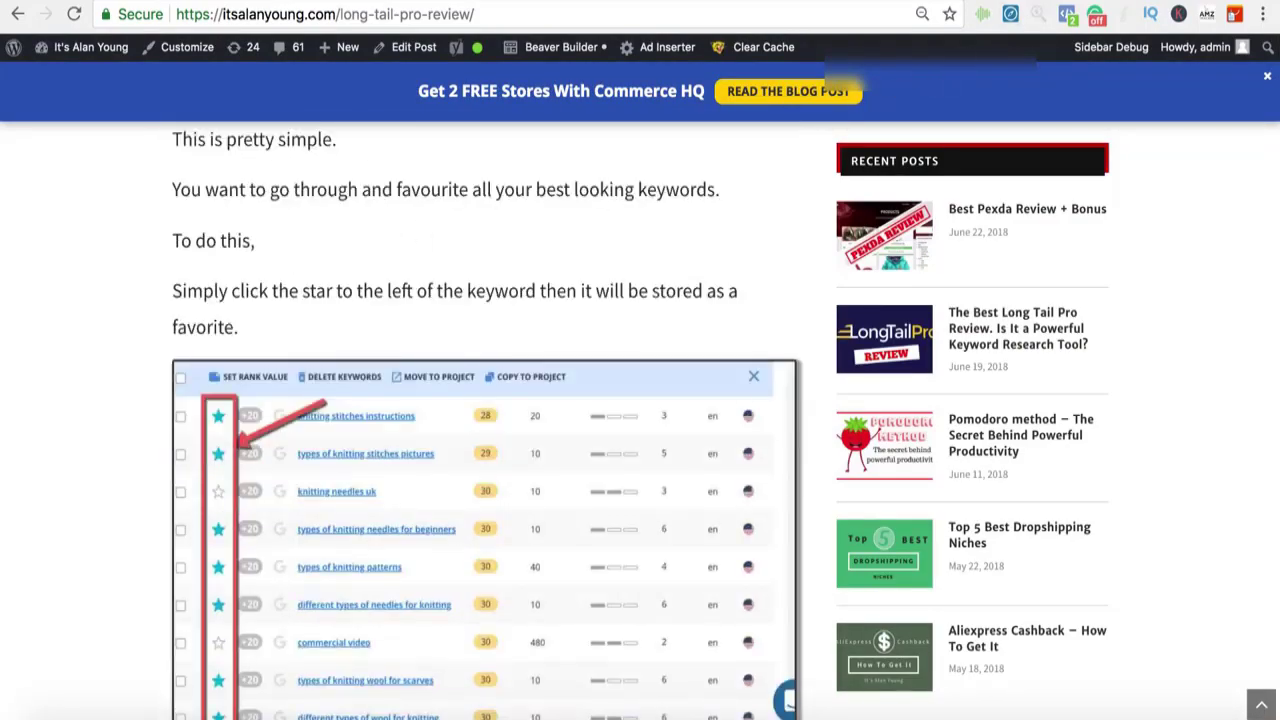
{"action": "key", "text": "ctrl+Tab"}
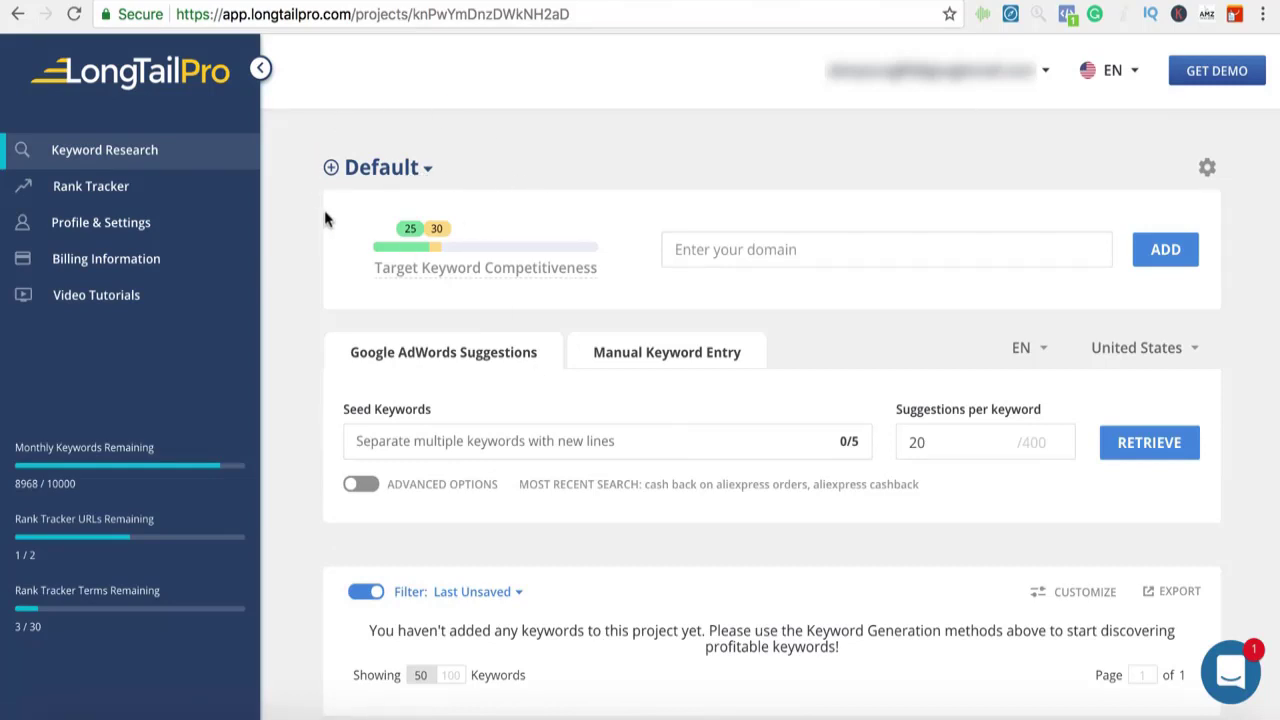
Examine the Default project's new-project form, its project options and the Target Keyword Competitiveness explanation
{"action": "left_click", "coordinate": [330, 170]}
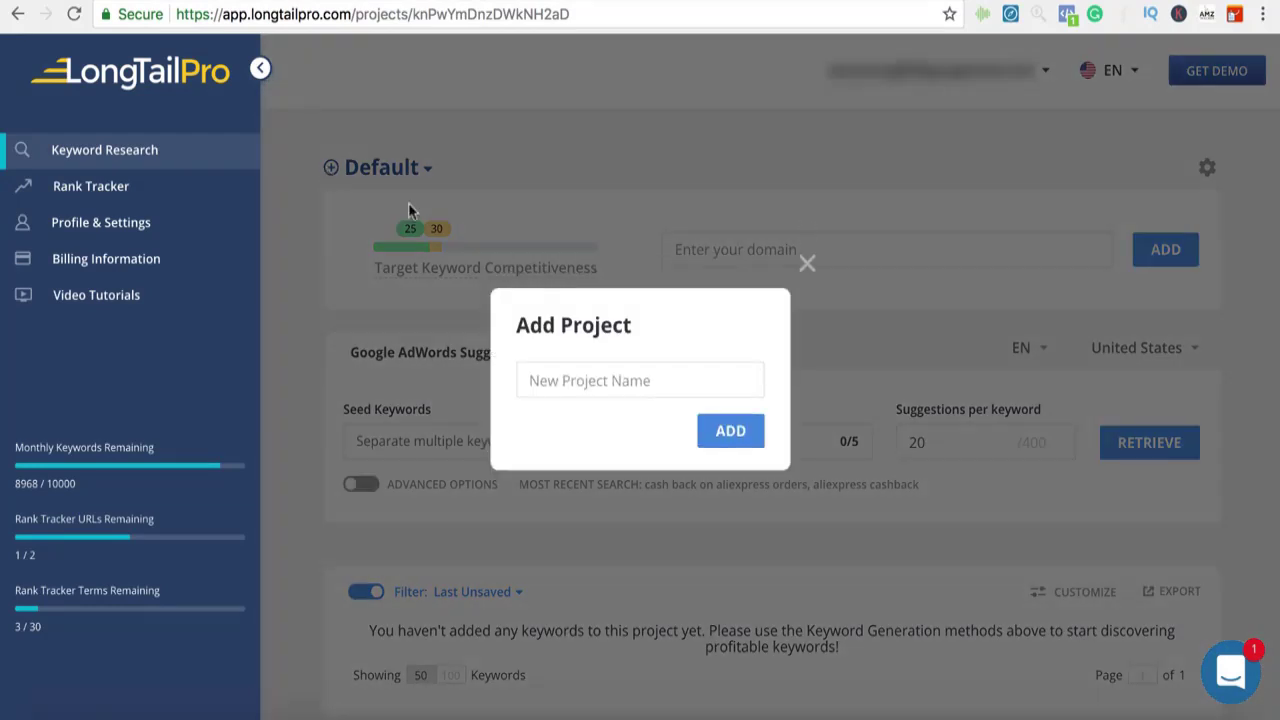
{"action": "left_click", "coordinate": [807, 264]}
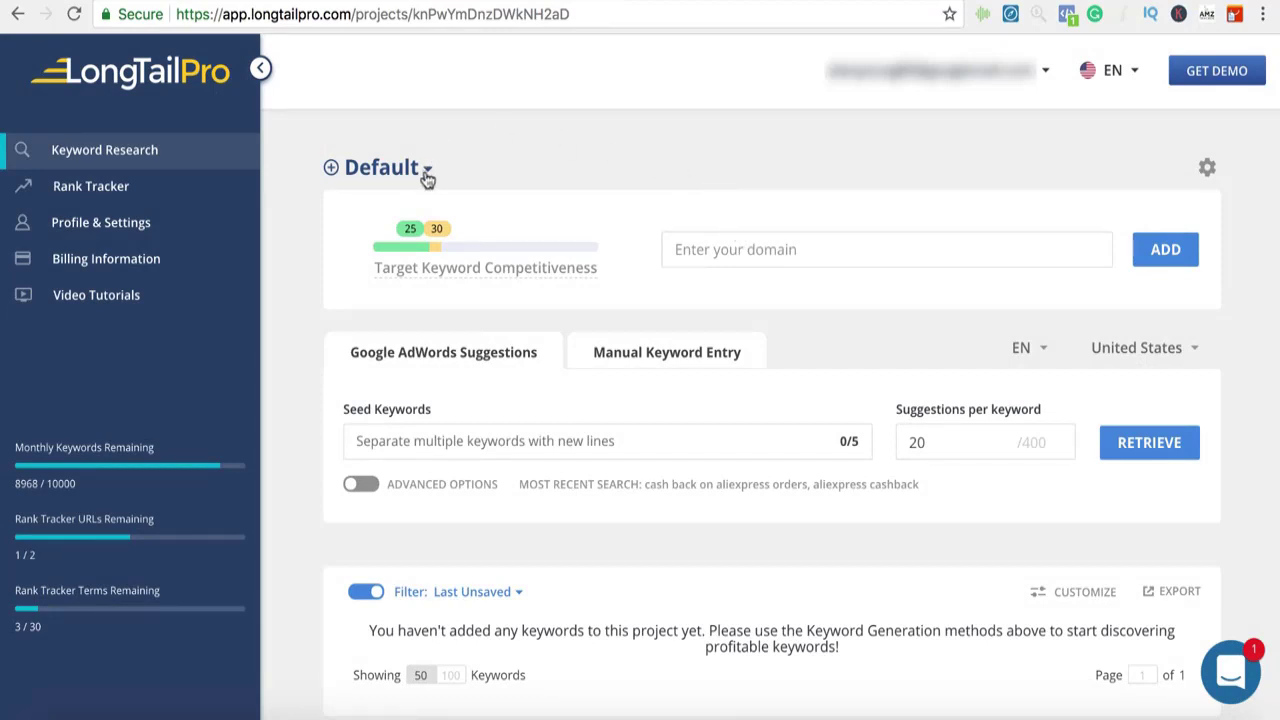
{"action": "left_click", "coordinate": [1206, 172]}
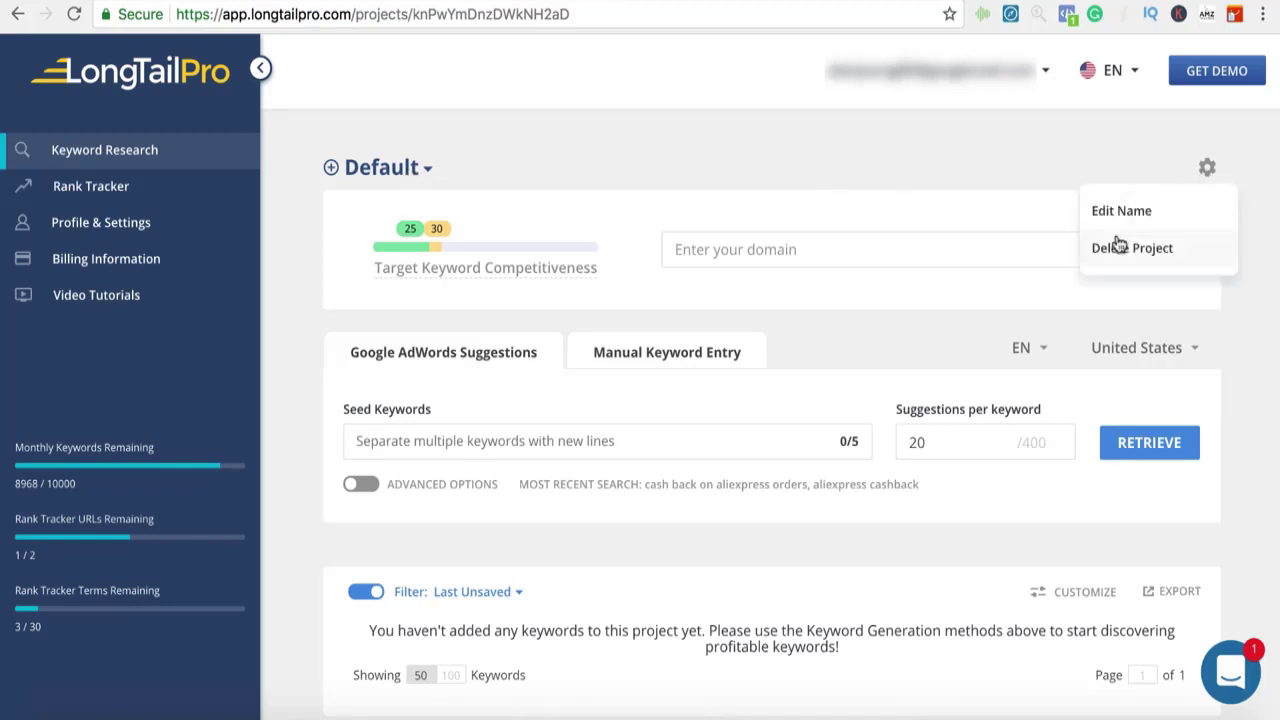
{"action": "left_click", "coordinate": [983, 142]}
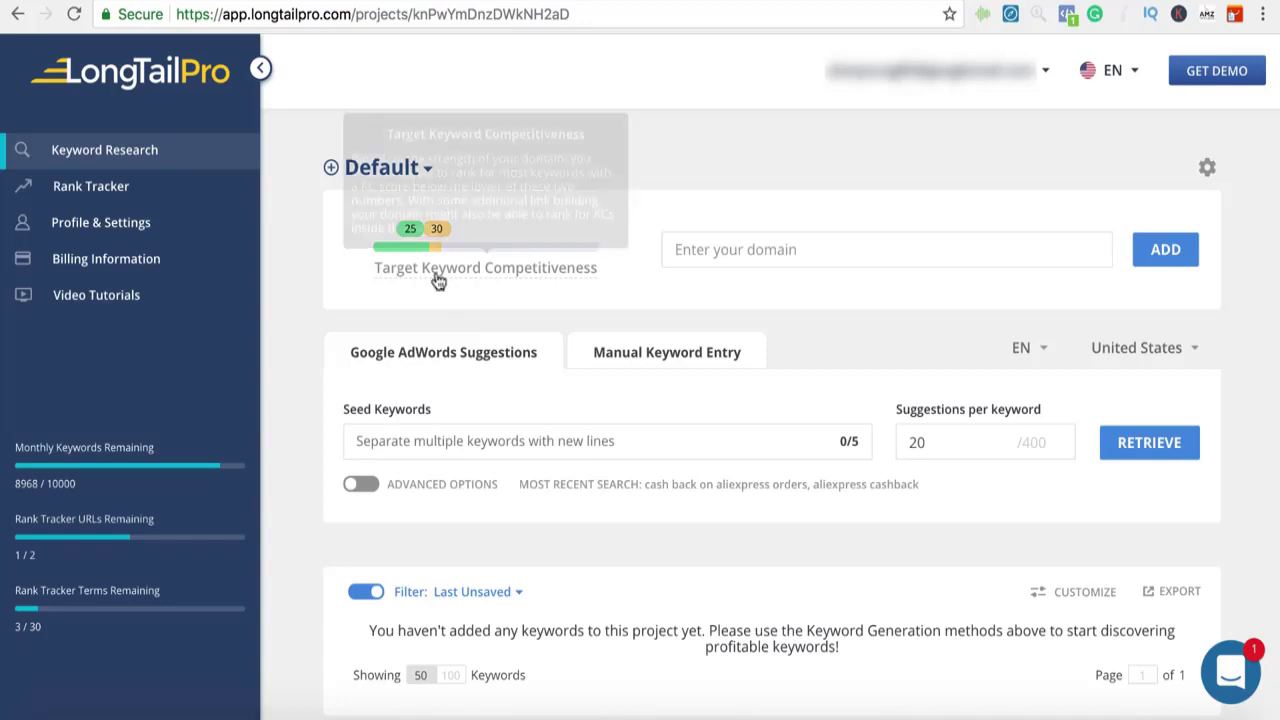
{"action": "mouse_move", "coordinate": [422, 248]}
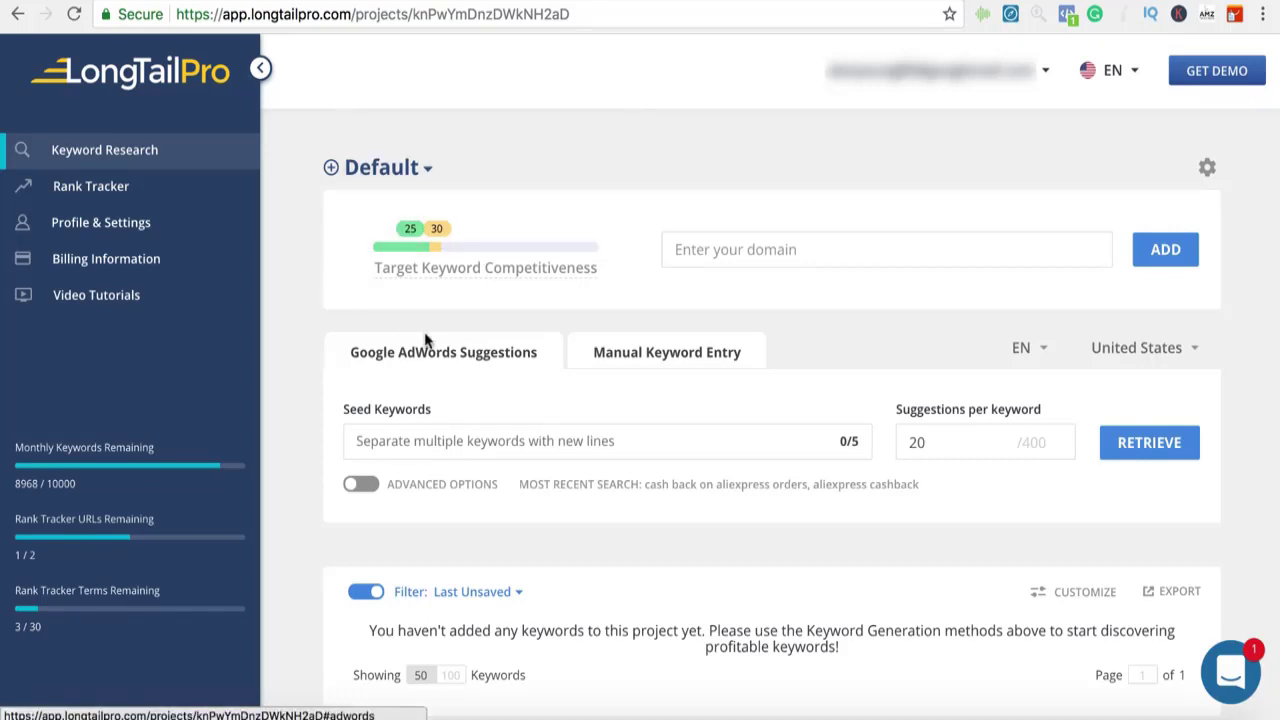
Add "Vegan", "Veganism" and "Plant based" as seed keywords for the Google AdWords suggestions
{"action": "scroll", "coordinate": [425, 340], "scroll_direction": "down", "scroll_amount": 1}
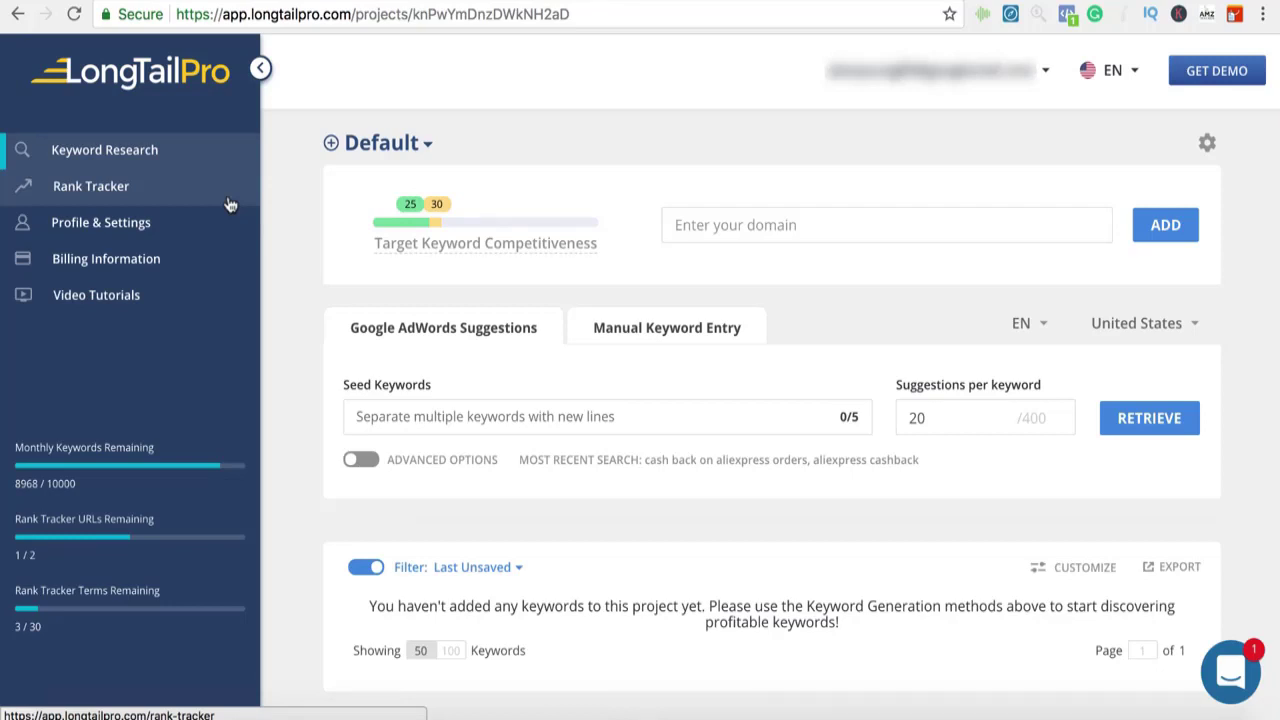
{"action": "left_click", "coordinate": [479, 426]}
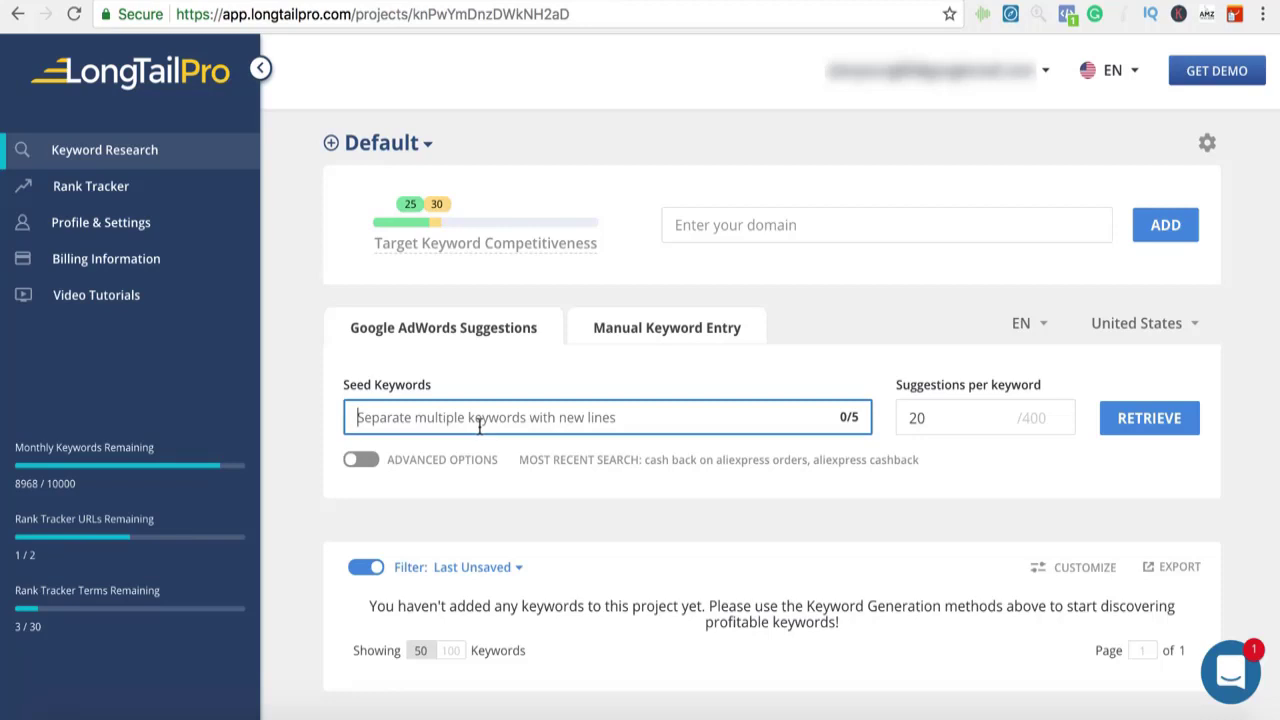
{"action": "type", "text": "Vegan"}
{"action": "key", "text": "Return"}
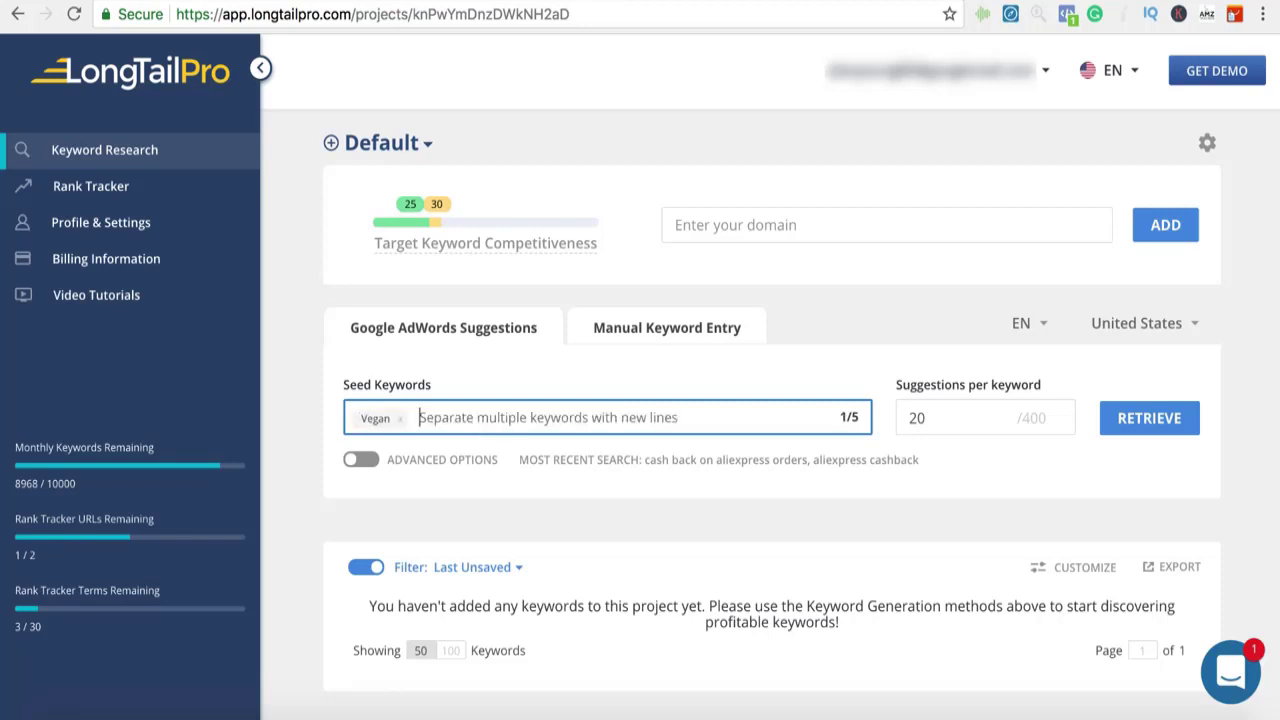
{"action": "type", "text": "Veganism"}
{"action": "key", "text": "Return"}
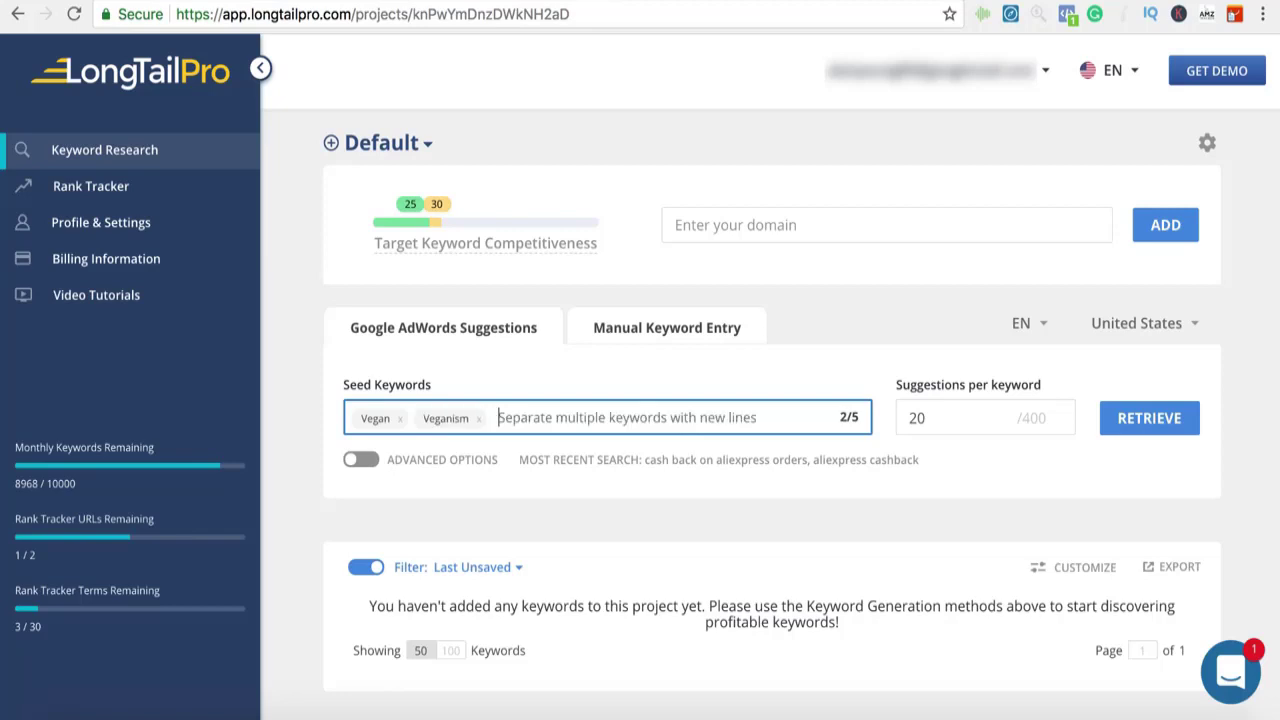
{"action": "type", "text": "Plant based"}
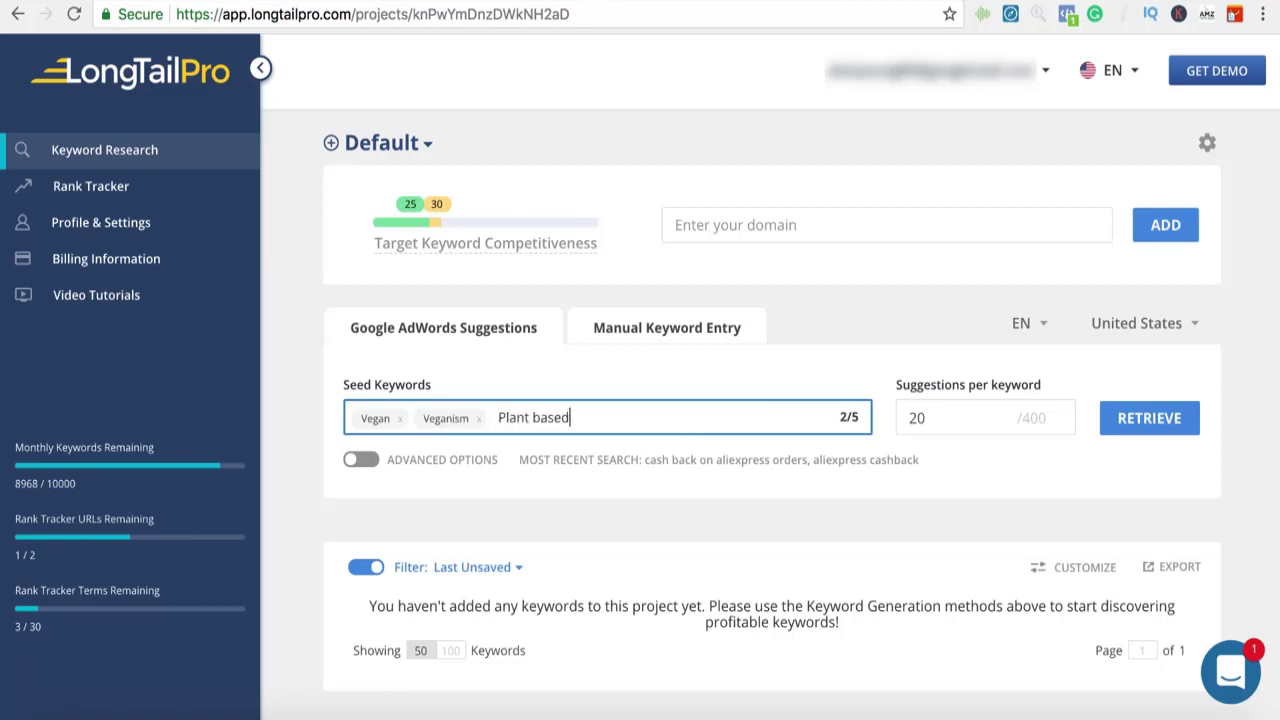
{"action": "key", "text": "Return"}
Add "vegan diet" and "vegan food" as the last two seed keywords
{"action": "type", "text": "veagn"}
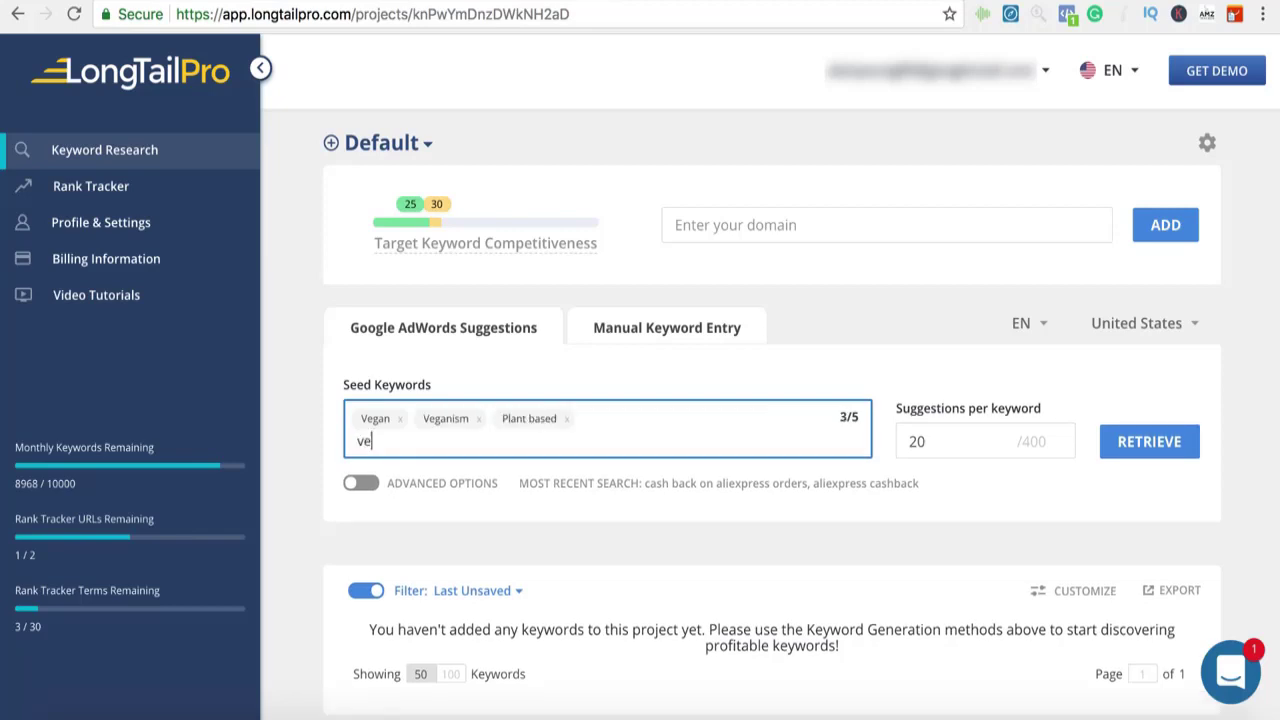
{"action": "key", "text": "BackSpace"}
{"action": "key", "text": "BackSpace"}
{"action": "key", "text": "BackSpace"}
{"action": "key", "text": "BackSpace"}
{"action": "type", "text": "gan diet"}
{"action": "key", "text": "Return"}
{"action": "type", "text": "vegan oo"}
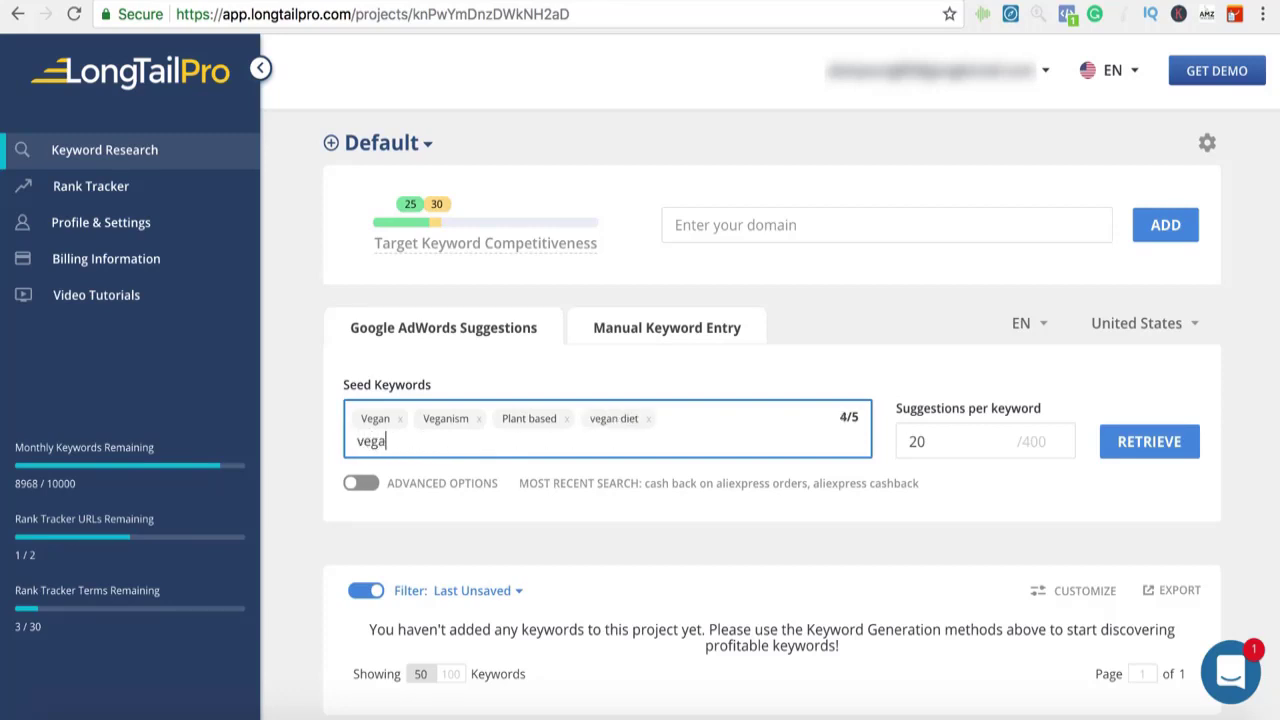
{"action": "key", "text": "BackSpace"}
{"action": "key", "text": "BackSpace"}
{"action": "type", "text": "food"}
{"action": "key", "text": "Return"}
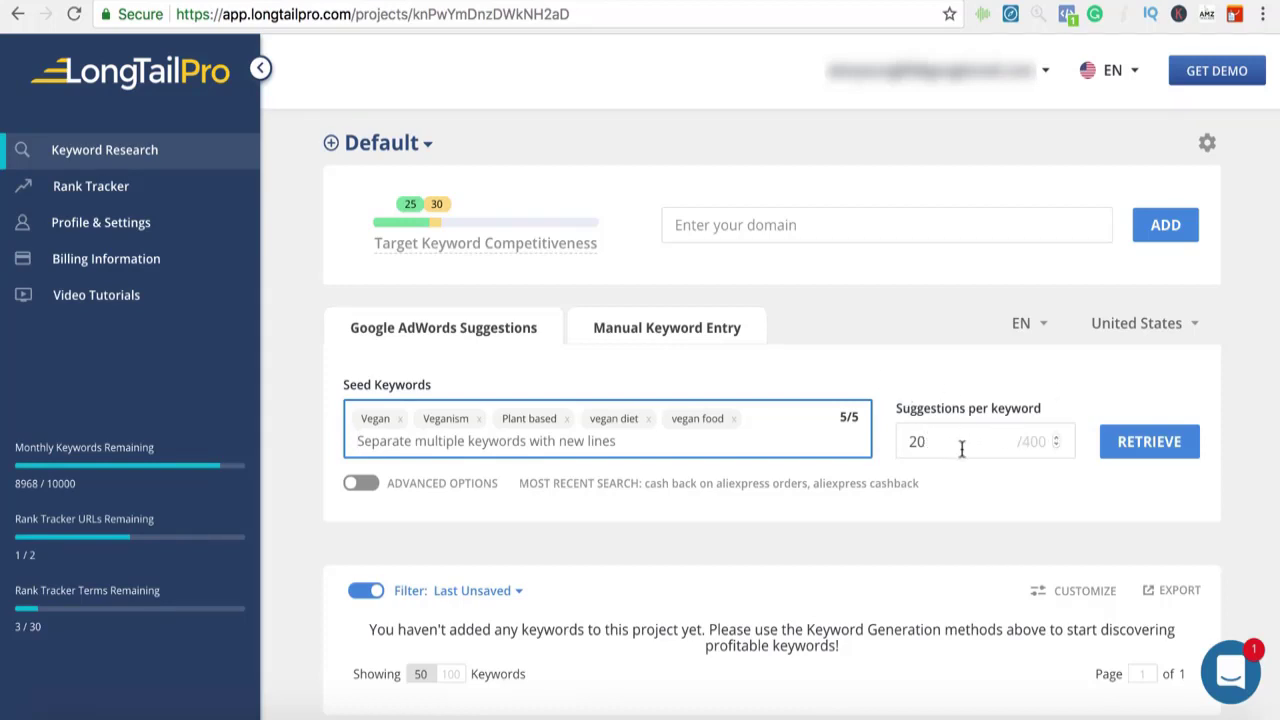
Retrieve the keyword suggestions for the five seeds and show 100 keywords per page in the results
{"action": "left_click", "coordinate": [1159, 457]}
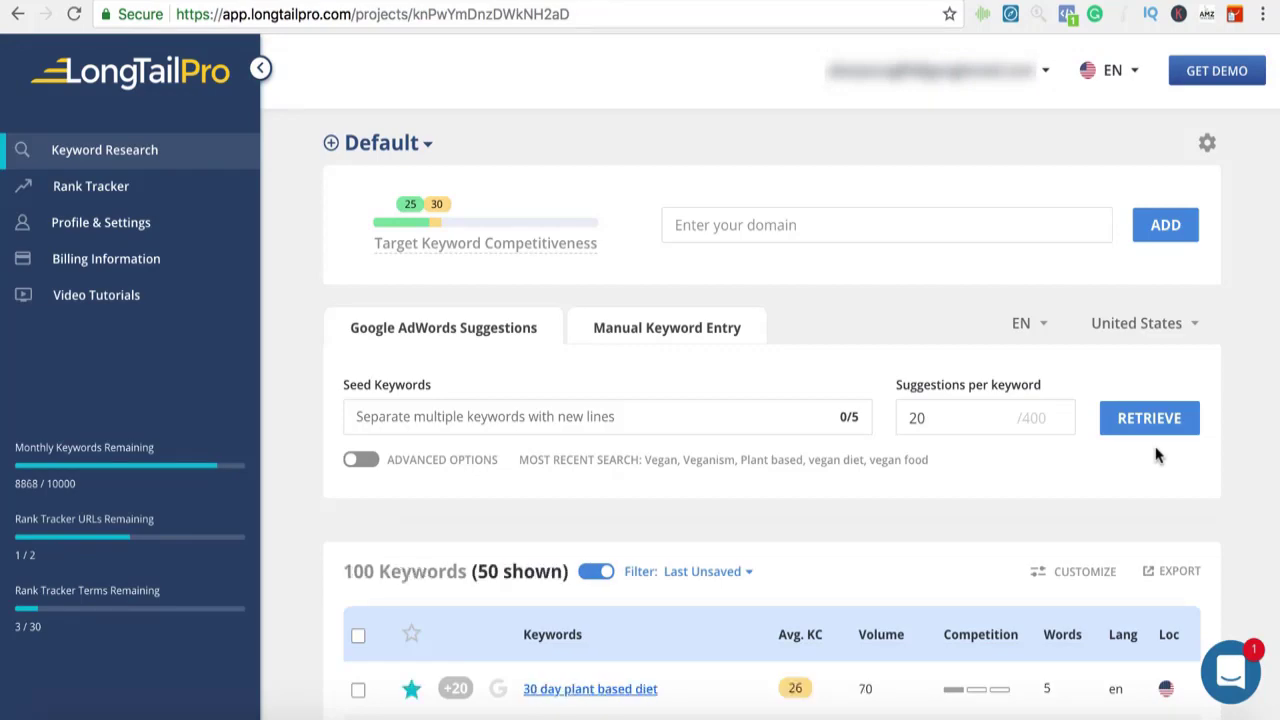
{"action": "scroll", "coordinate": [1155, 455], "scroll_direction": "down", "scroll_amount": 6}
{"action": "scroll", "coordinate": [1155, 455], "scroll_direction": "down", "scroll_amount": 8}
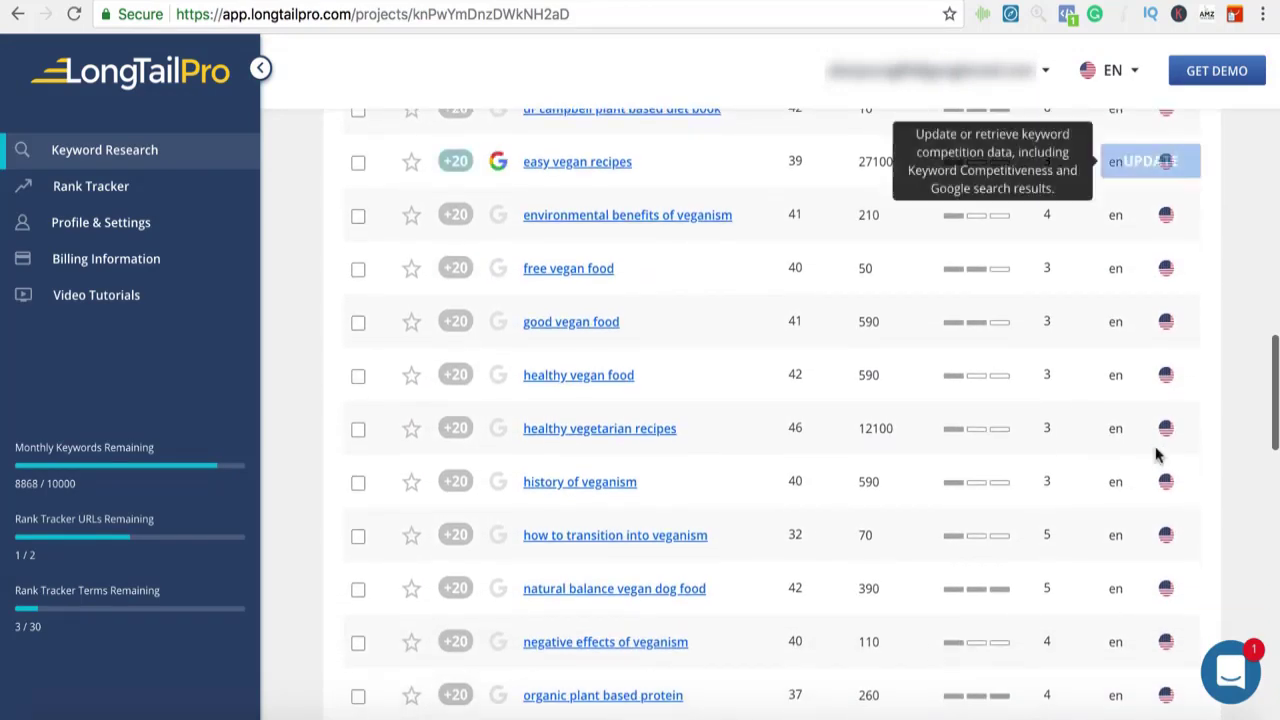
{"action": "scroll", "coordinate": [1155, 455], "scroll_direction": "down", "scroll_amount": 20}
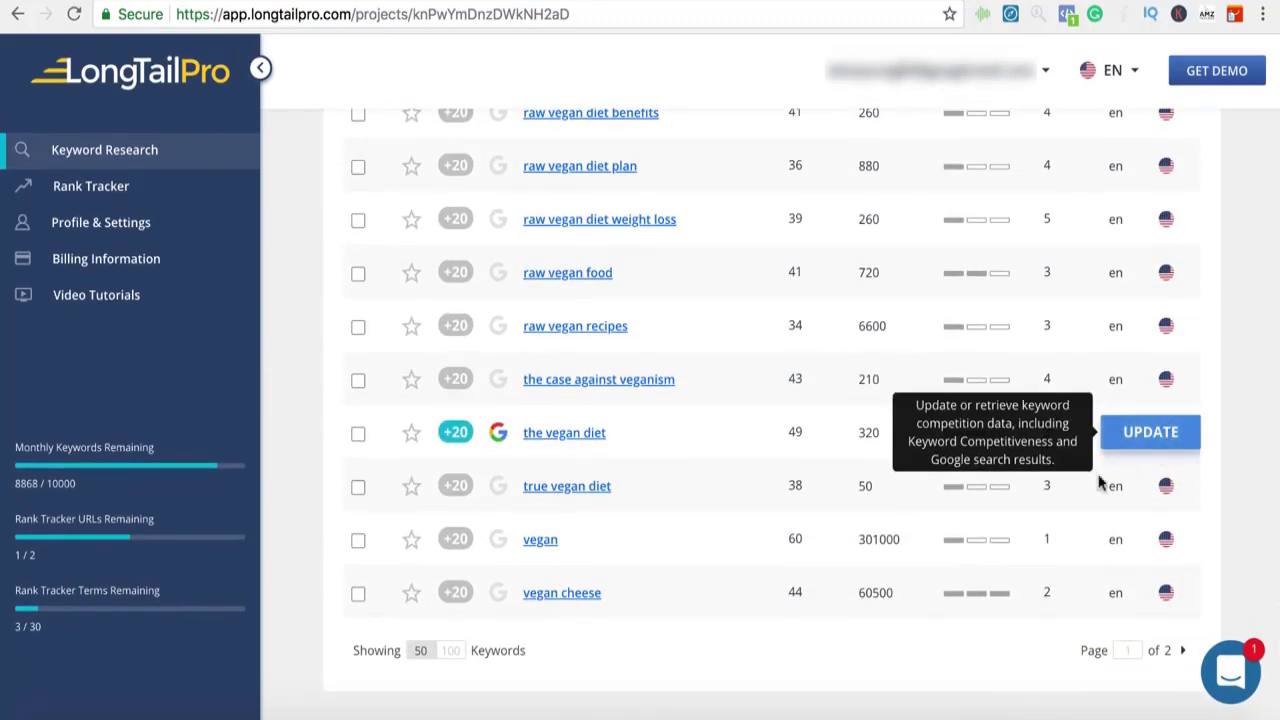
{"action": "left_click", "coordinate": [451, 651]}
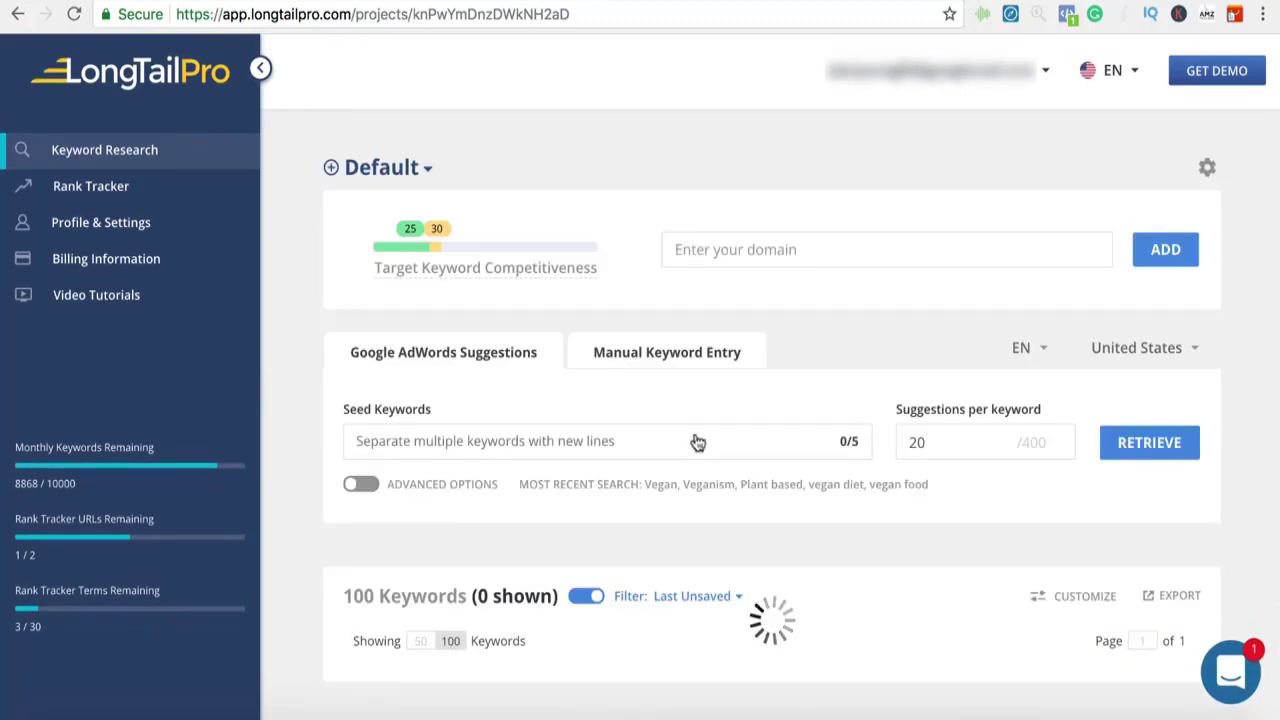
Sort the keyword results by average keyword competitiveness from lowest to highest
{"action": "scroll", "coordinate": [695, 437], "scroll_direction": "down", "scroll_amount": 5}
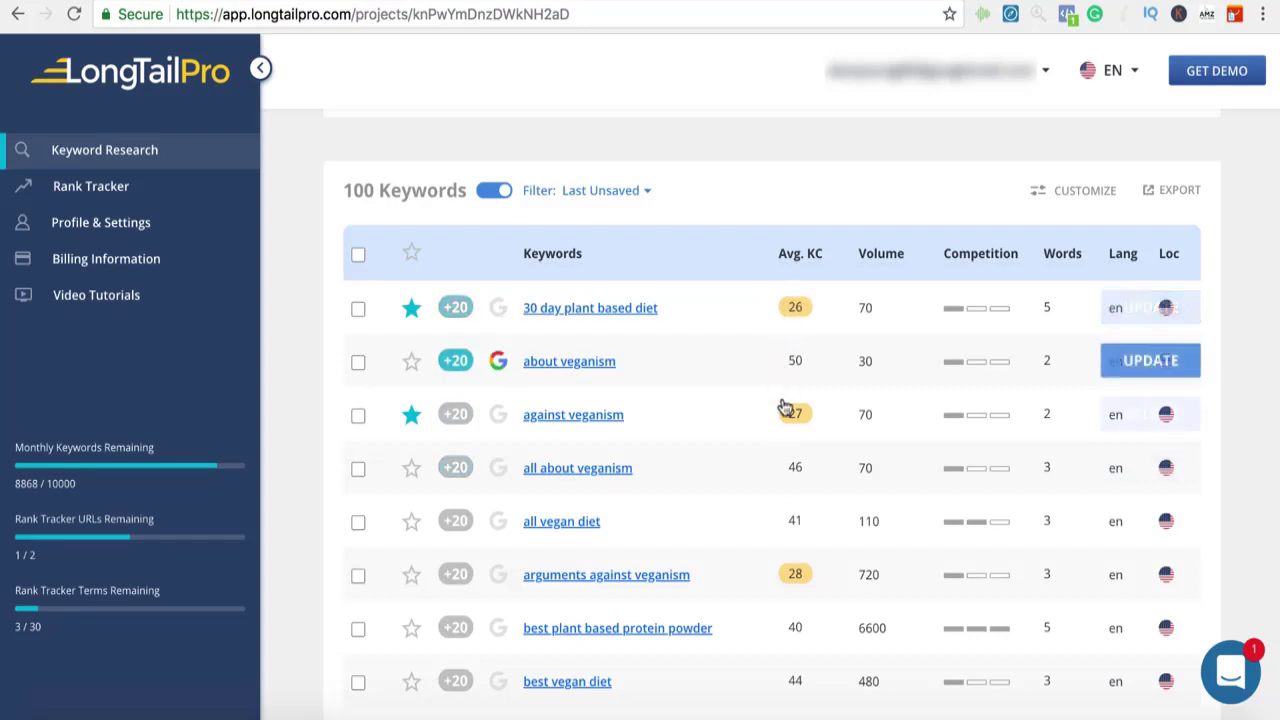
{"action": "left_click", "coordinate": [805, 265]}
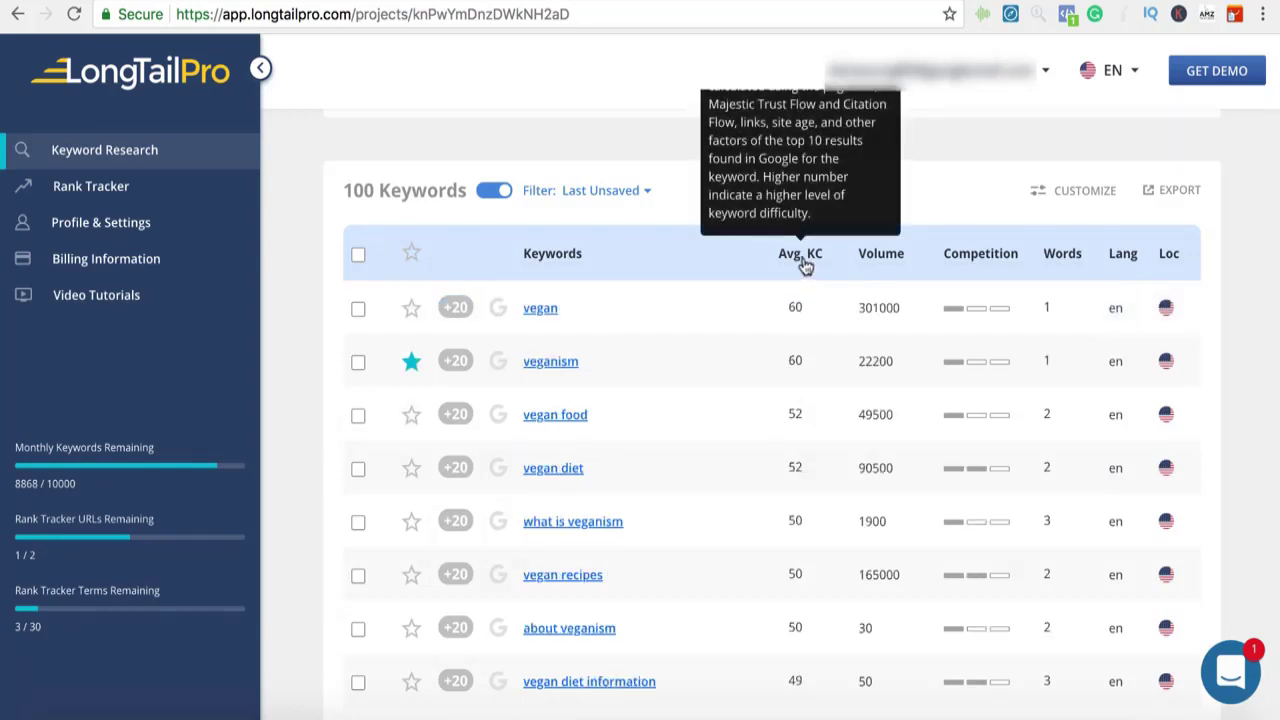
{"action": "left_click", "coordinate": [805, 265]}
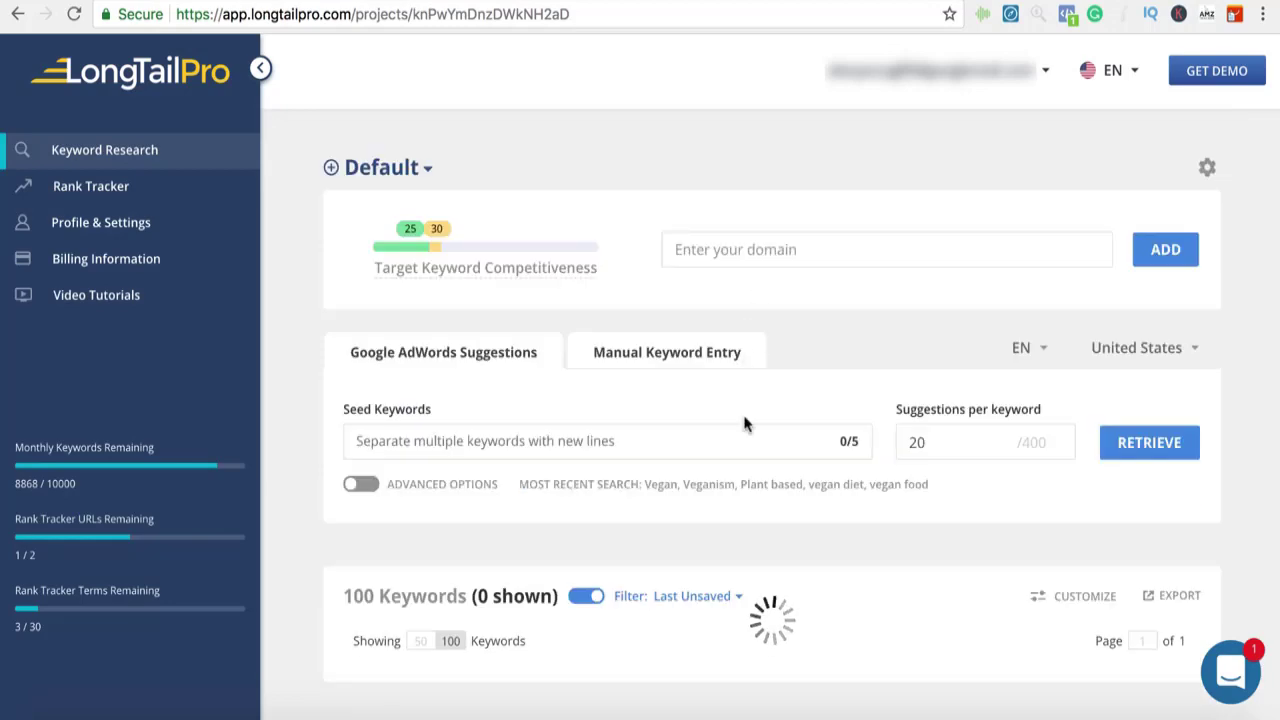
Get 20 more AdWords suggestions each for "30 day plant based diet", "against veganism" and "raw organic plant based diet"
{"action": "scroll", "coordinate": [743, 424], "scroll_direction": "down", "scroll_amount": 5}
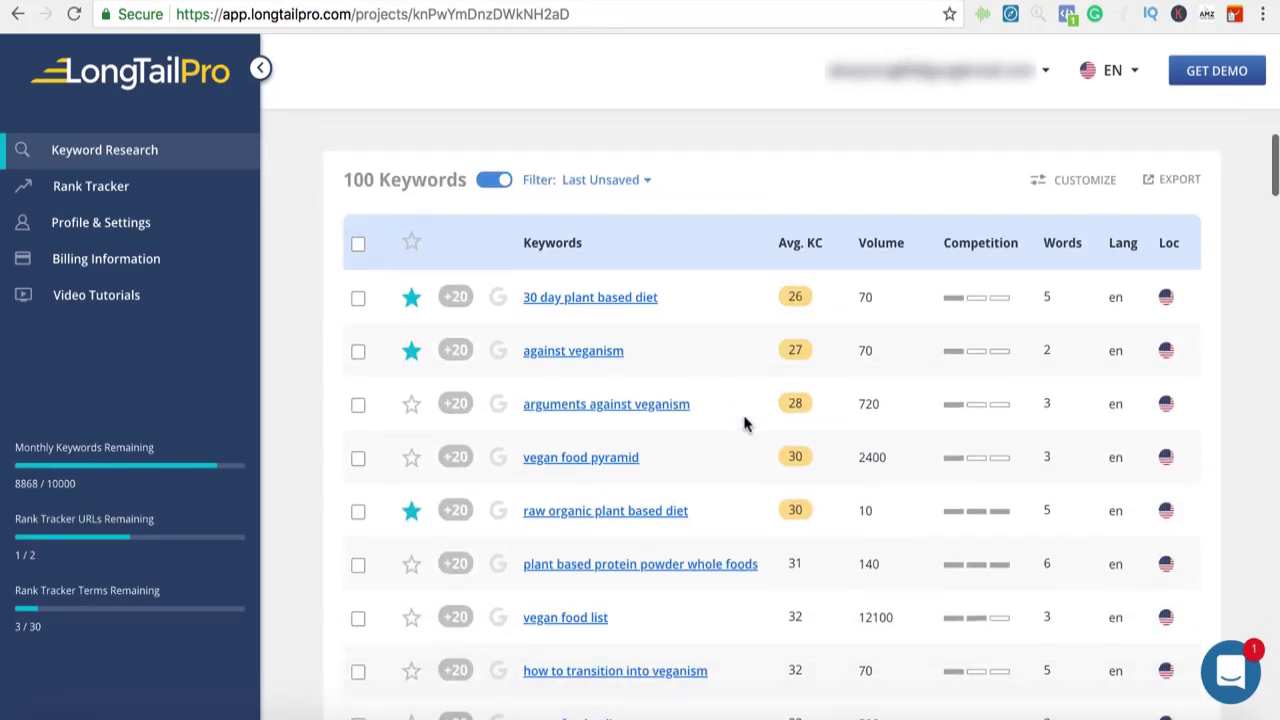
{"action": "scroll", "coordinate": [671, 449], "scroll_direction": "down", "scroll_amount": 5}
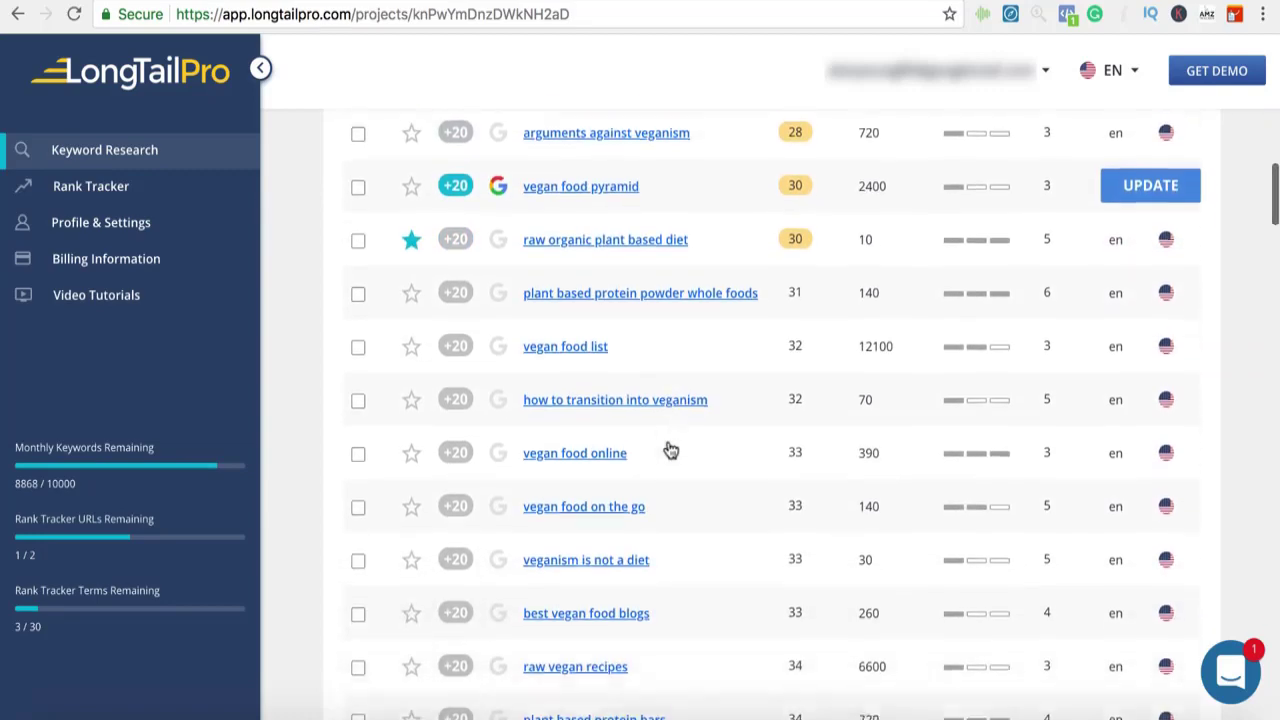
{"action": "scroll", "coordinate": [671, 449], "scroll_direction": "down", "scroll_amount": 3}
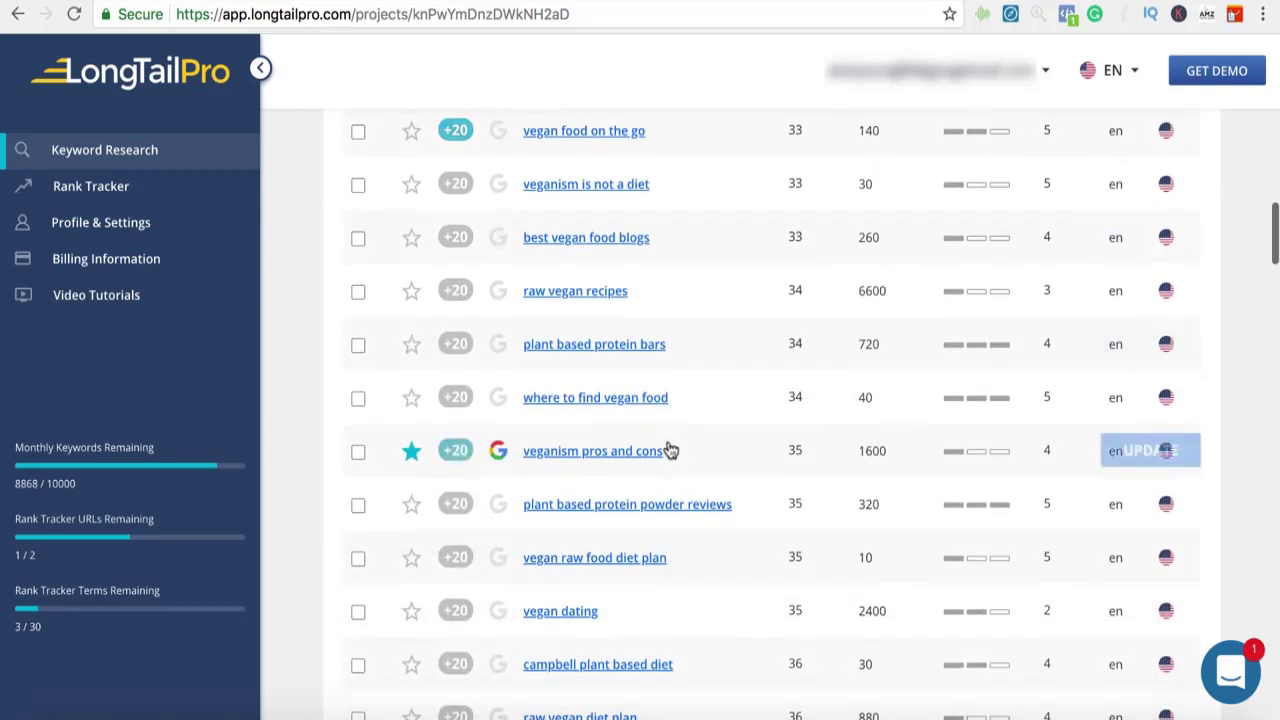
{"action": "scroll", "coordinate": [671, 449], "scroll_direction": "down", "scroll_amount": 4}
{"action": "scroll", "coordinate": [671, 449], "scroll_direction": "up", "scroll_amount": 15}
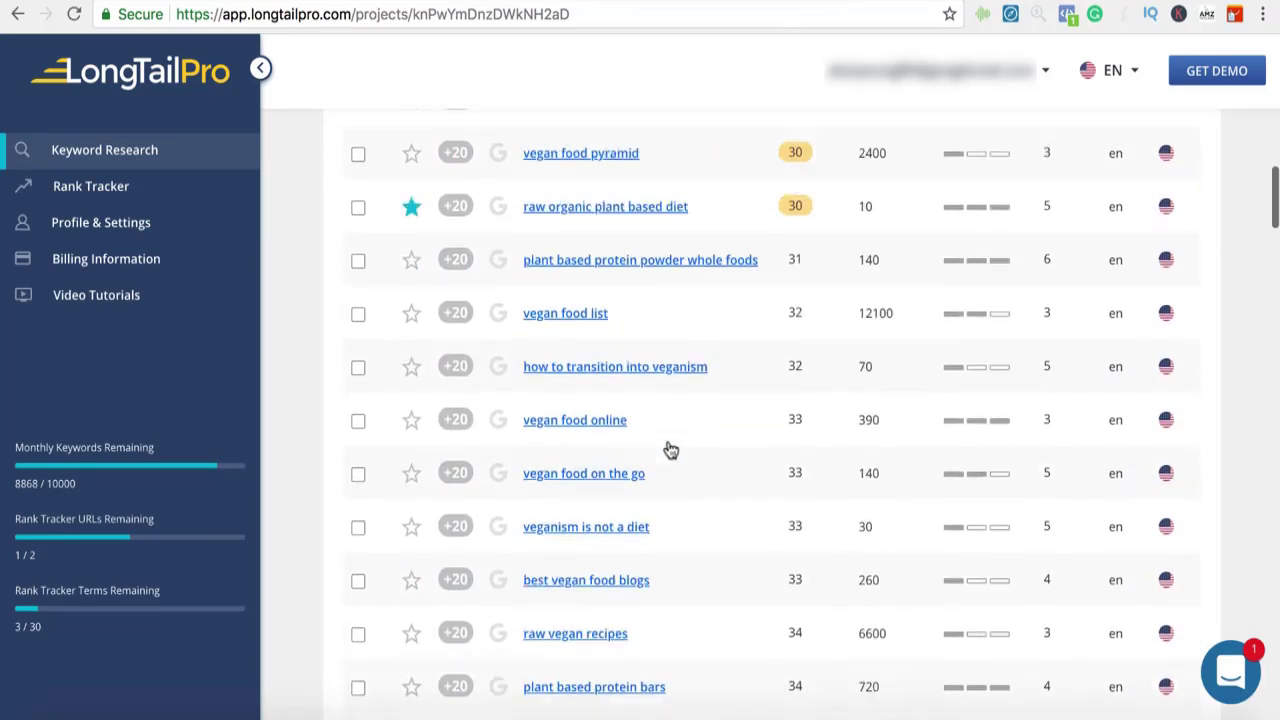
{"action": "scroll", "coordinate": [671, 449], "scroll_direction": "up", "scroll_amount": 3}
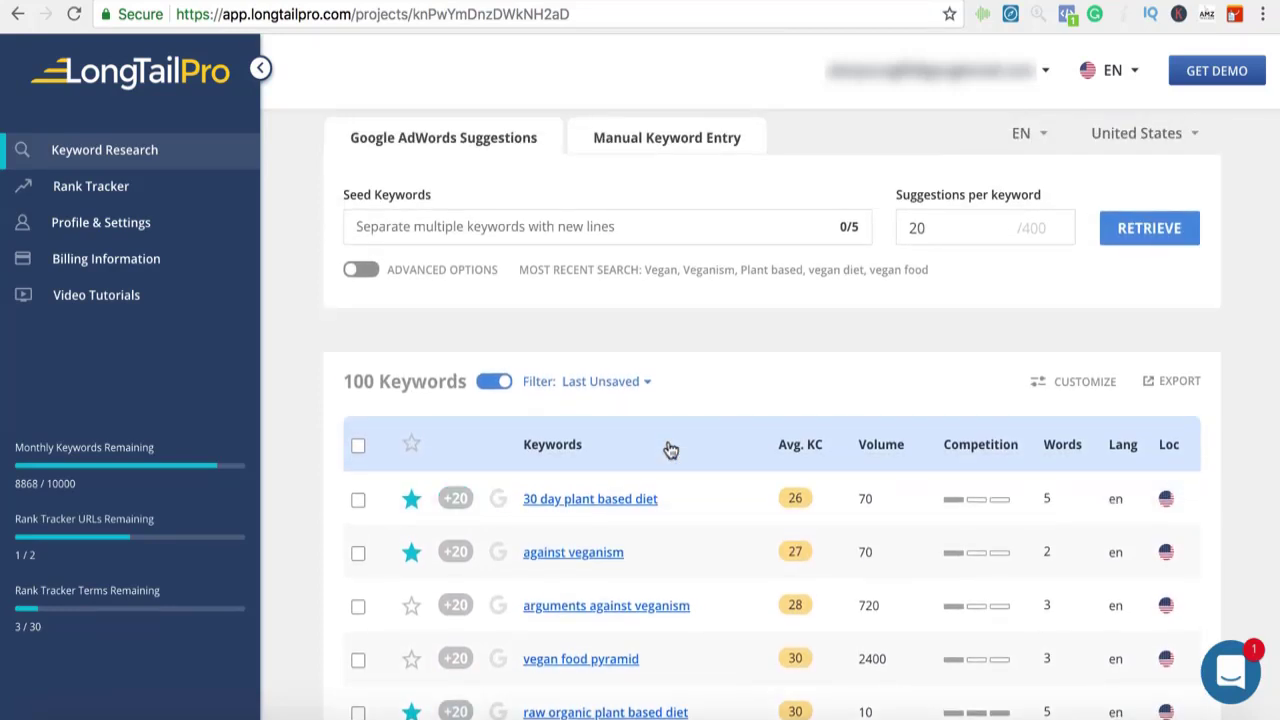
{"action": "left_click", "coordinate": [455, 498]}
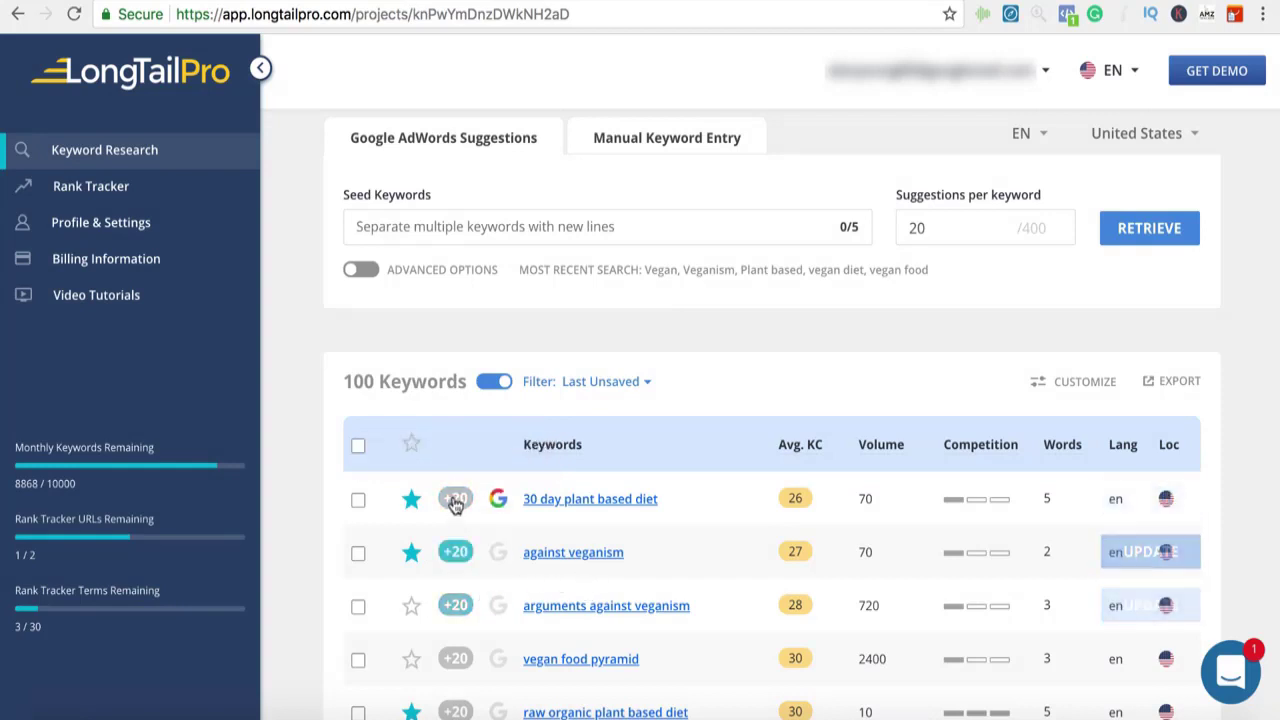
{"action": "left_click", "coordinate": [455, 500]}
{"action": "left_click", "coordinate": [456, 551]}
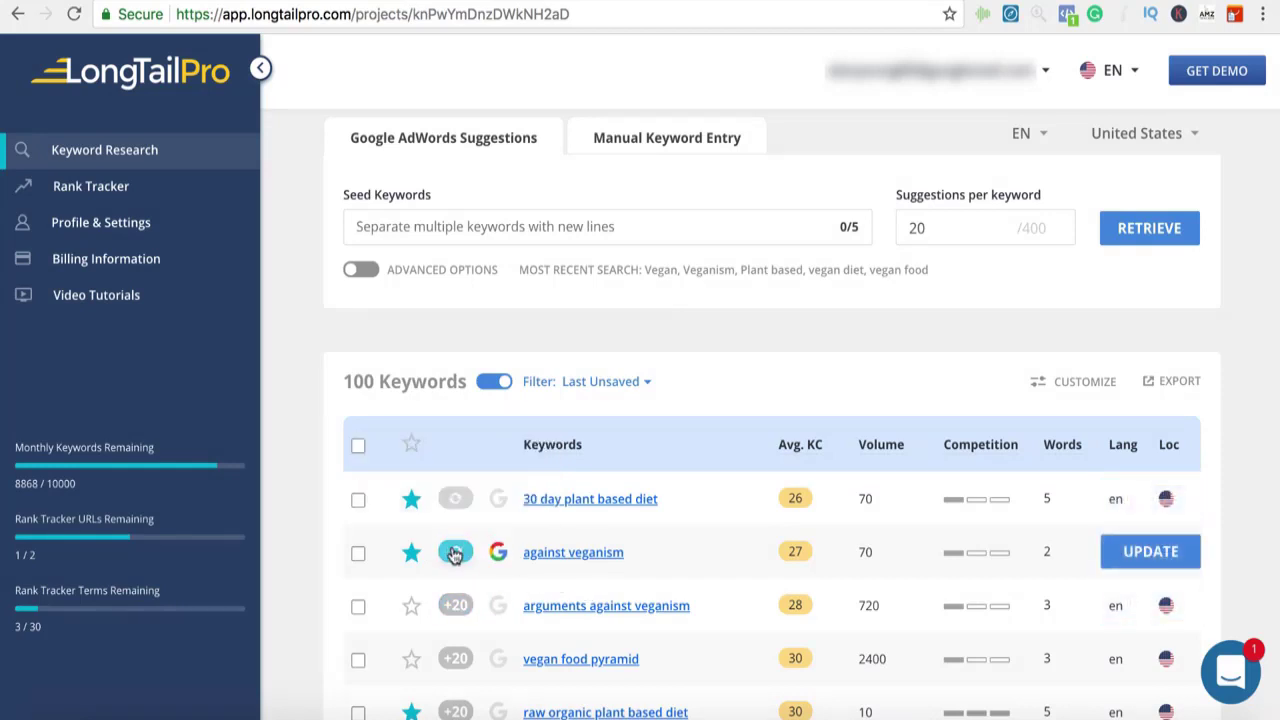
{"action": "scroll", "coordinate": [457, 560], "scroll_direction": "down", "scroll_amount": 3}
{"action": "scroll", "coordinate": [452, 550], "scroll_direction": "down", "scroll_amount": 1}
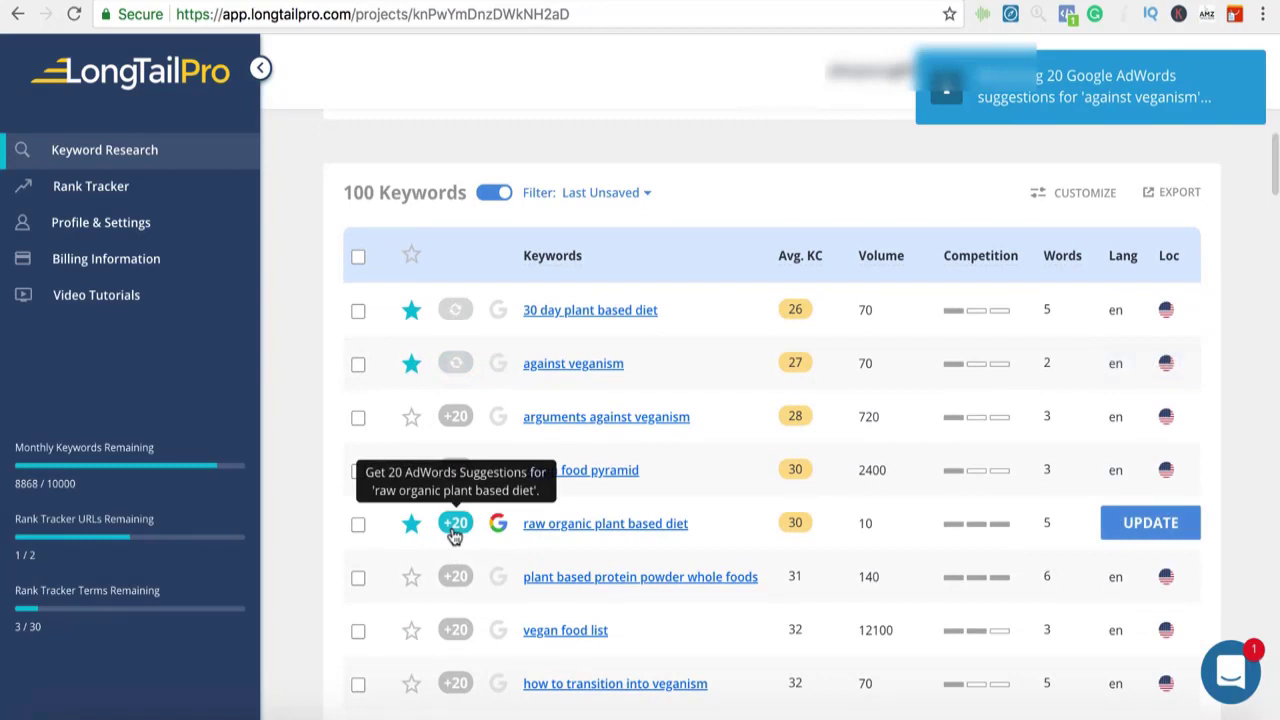
{"action": "left_click", "coordinate": [455, 525]}
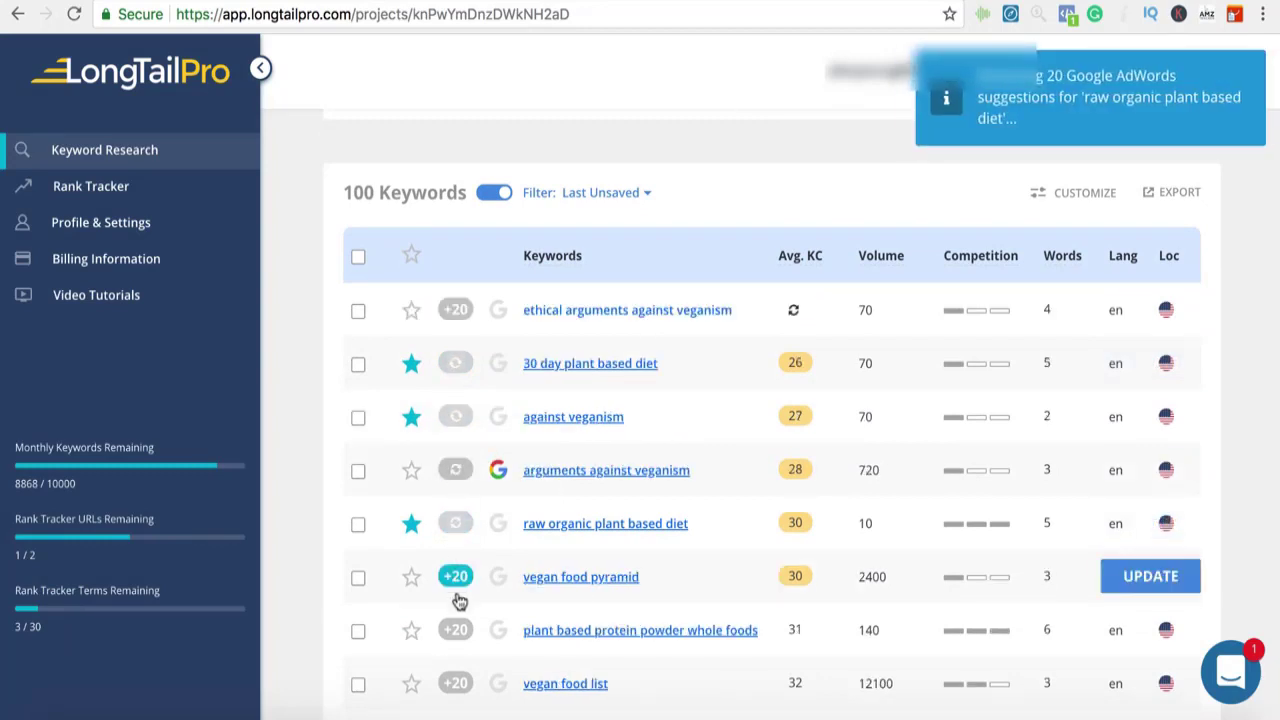
Get 20 more AdWords suggestions each for "plant based protein powder whole foods" and "vegan food list"
{"action": "left_click", "coordinate": [455, 630]}
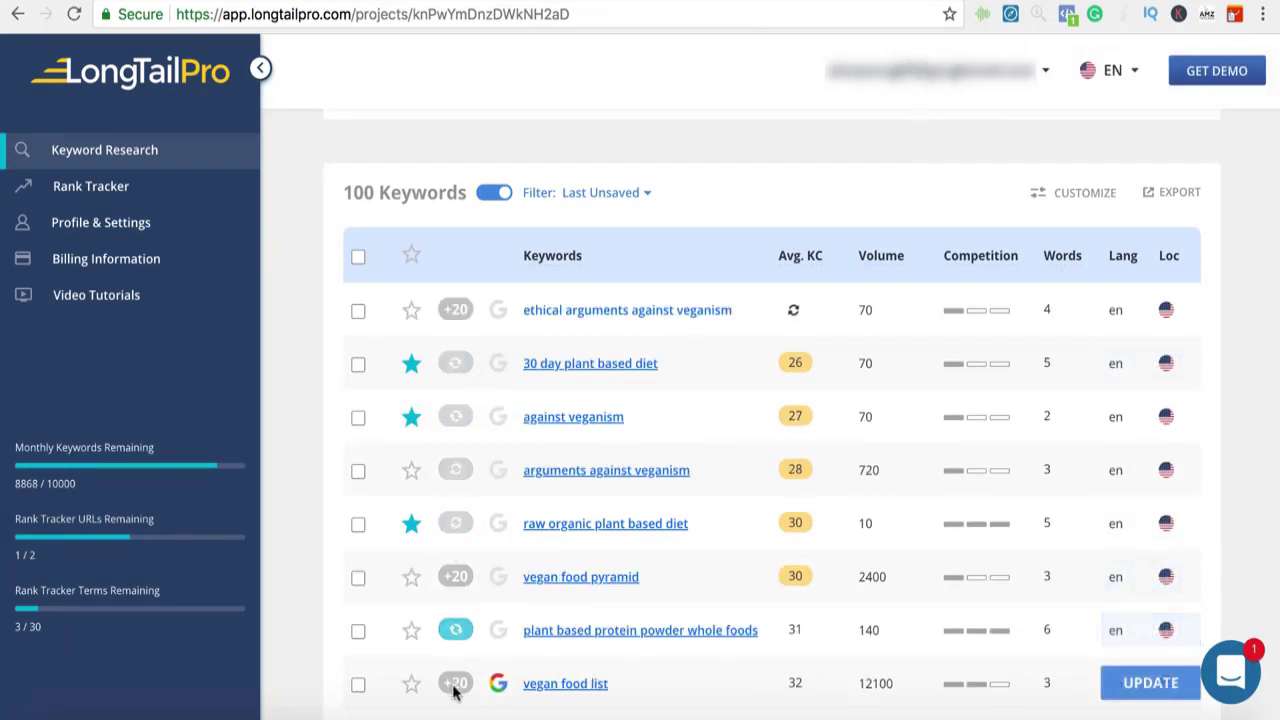
{"action": "left_click", "coordinate": [455, 686]}
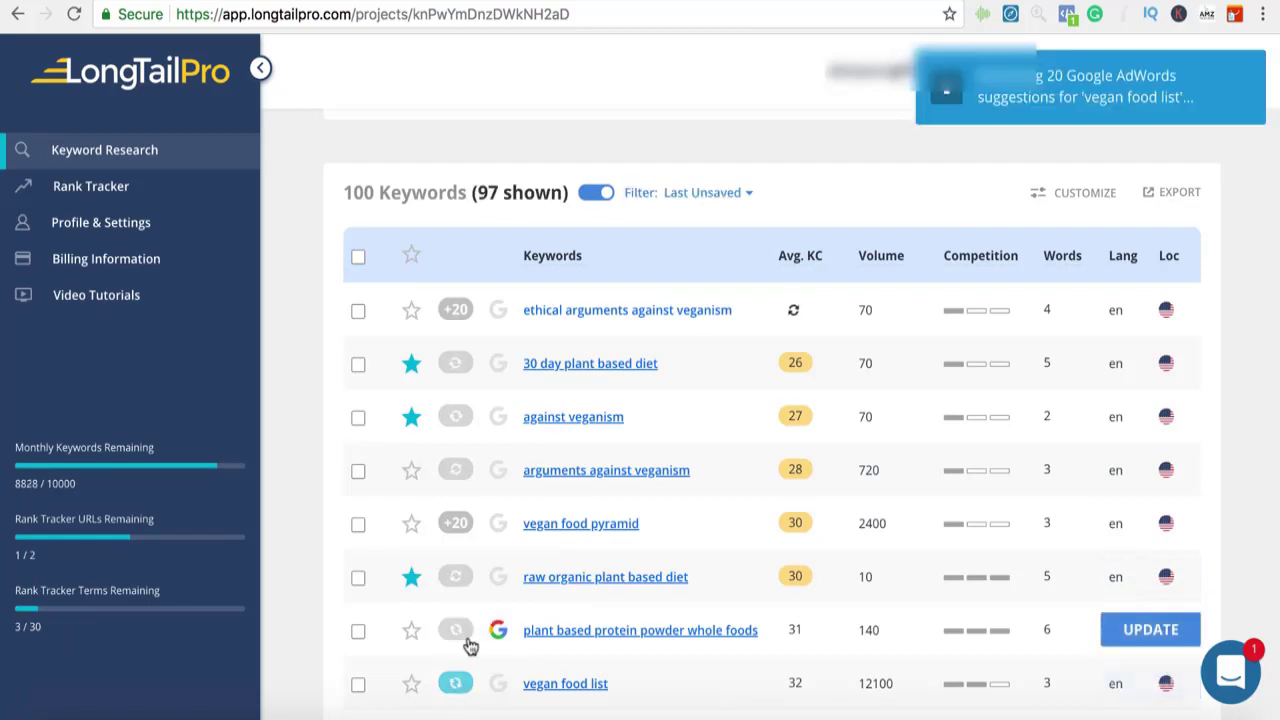
{"action": "scroll", "coordinate": [505, 620], "scroll_direction": "down", "scroll_amount": 2}
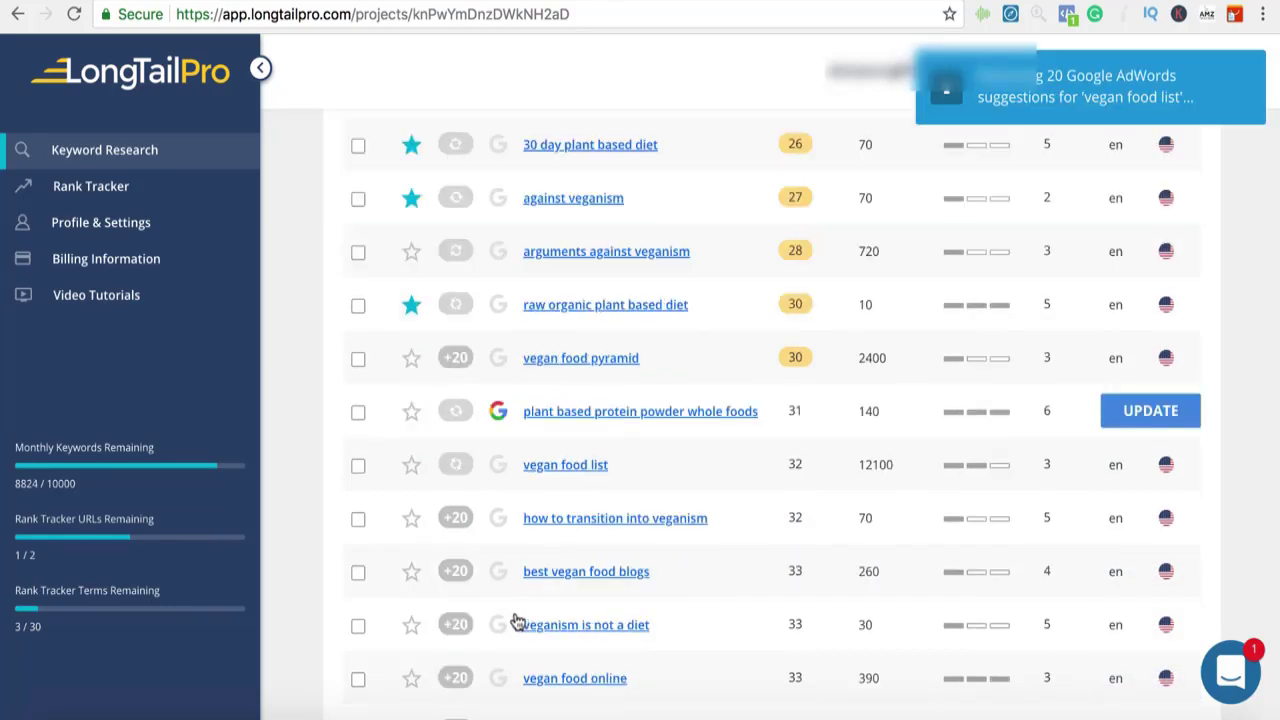
{"action": "scroll", "coordinate": [451, 585], "scroll_direction": "down", "scroll_amount": 2}
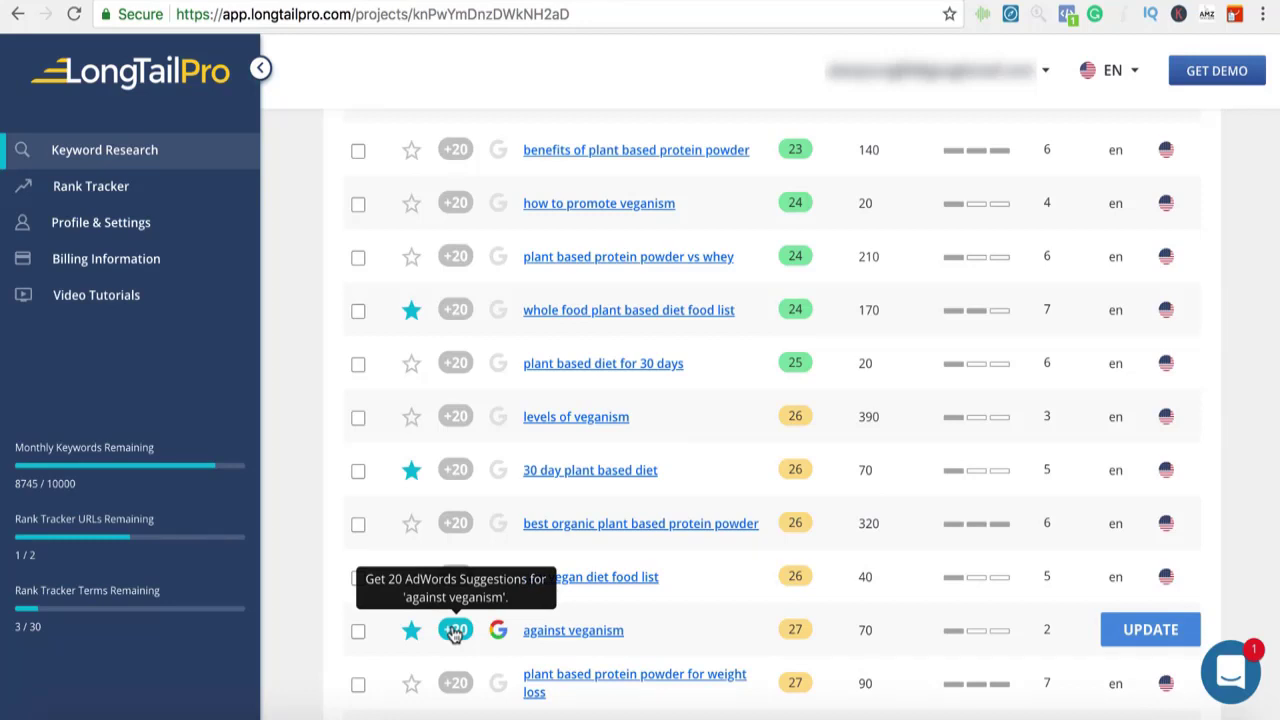
Look through the expanded keyword list and get 20 more AdWords suggestions for "vegan food grocery list"
{"action": "scroll", "coordinate": [563, 369], "scroll_direction": "up", "scroll_amount": 2}
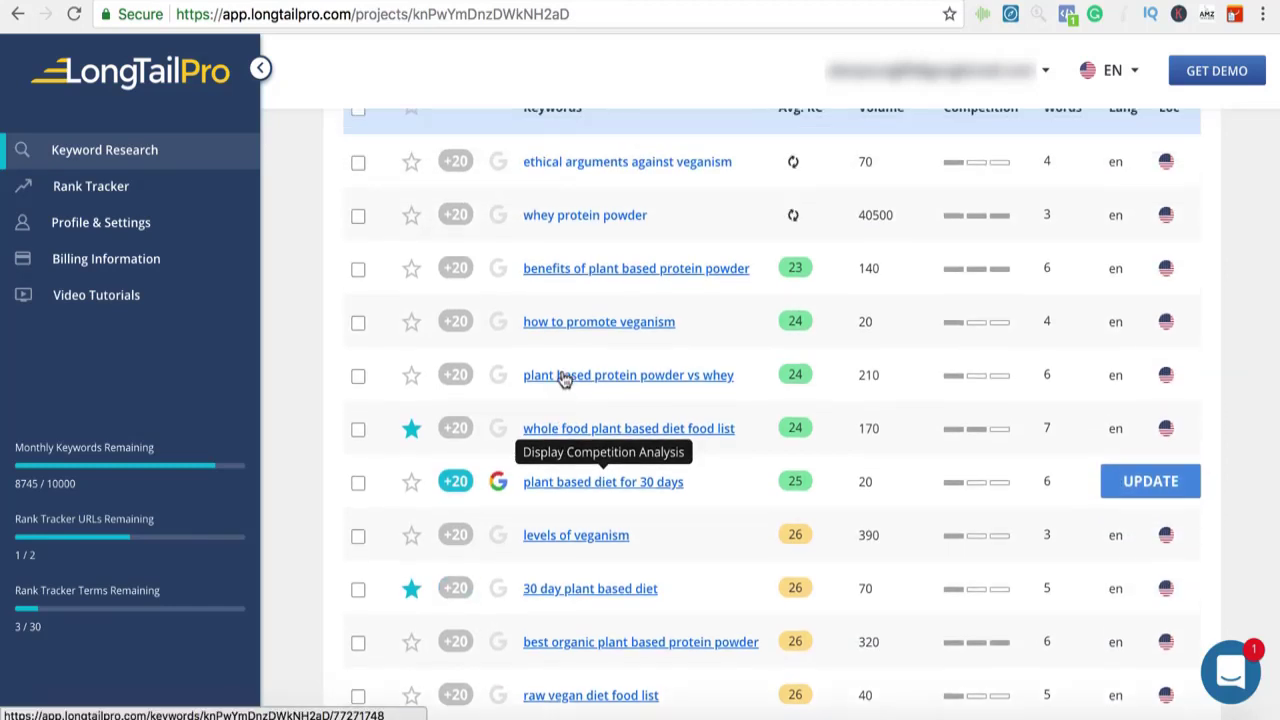
{"action": "scroll", "coordinate": [563, 378], "scroll_direction": "up", "scroll_amount": 2}
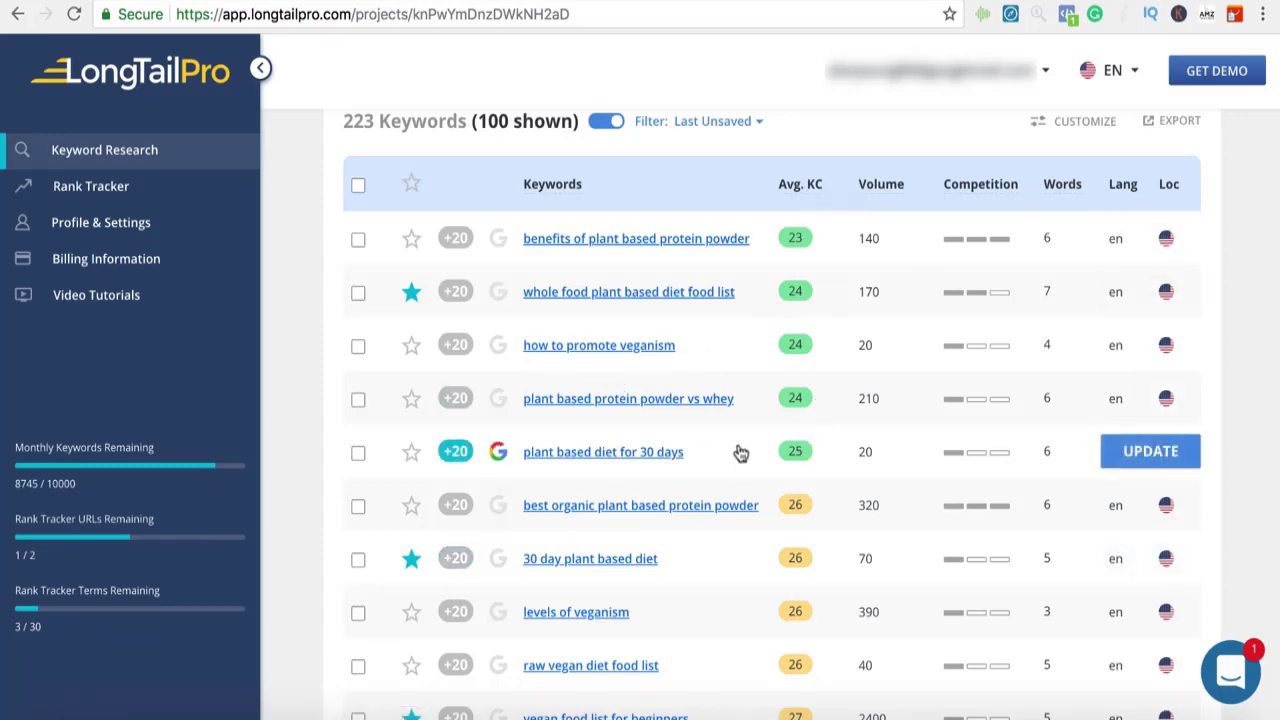
{"action": "scroll", "coordinate": [443, 525], "scroll_direction": "down", "scroll_amount": 5}
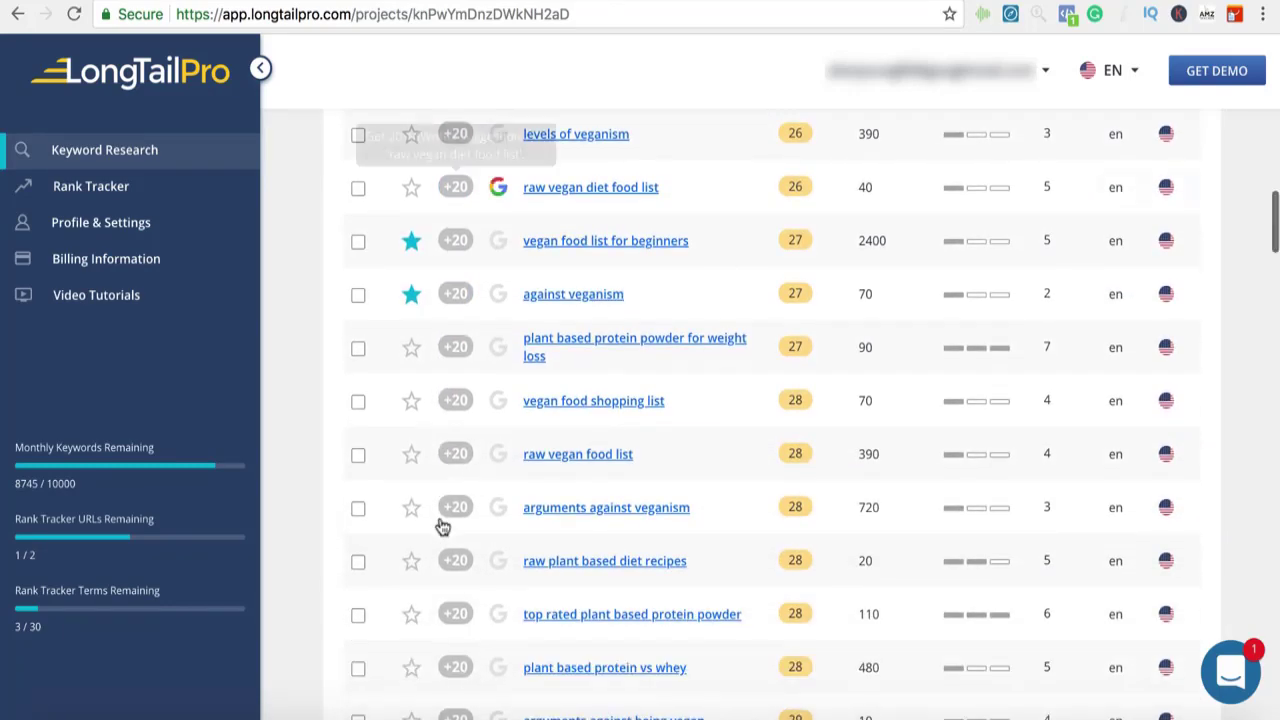
{"action": "scroll", "coordinate": [443, 527], "scroll_direction": "down", "scroll_amount": 2}
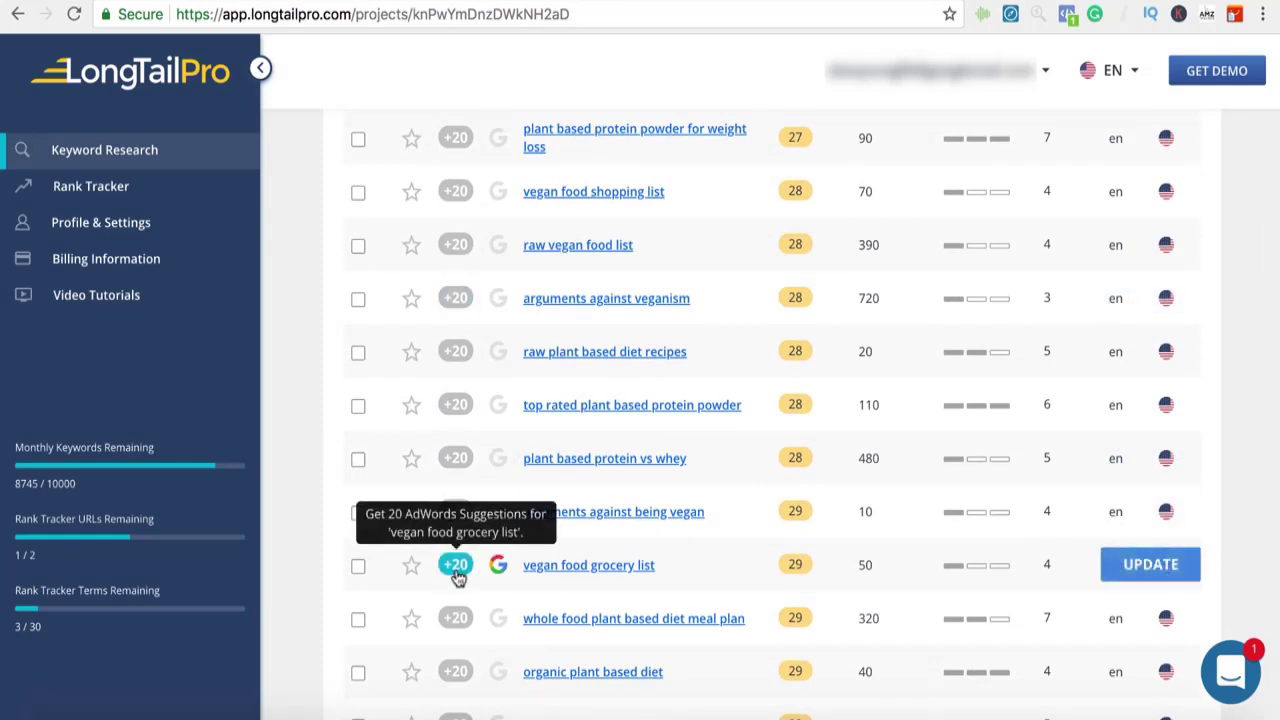
{"action": "left_click", "coordinate": [457, 576]}
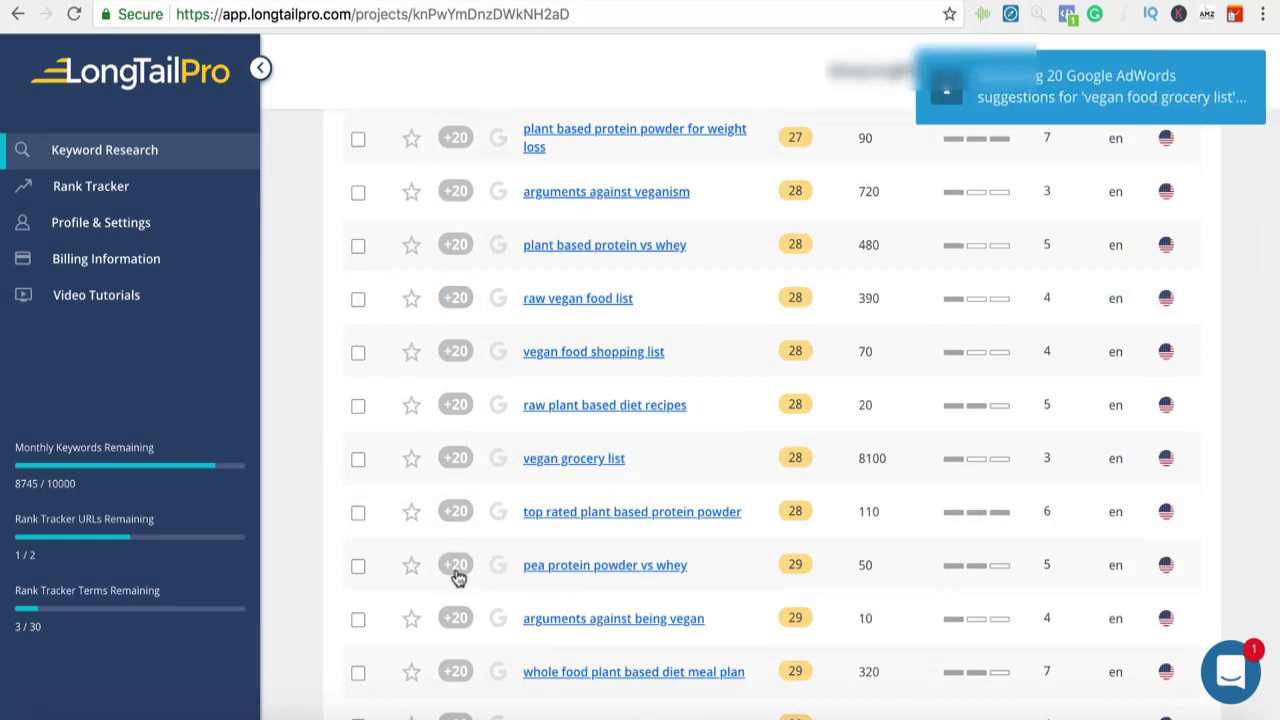
Open the competition analysis for "benefits of plant based protein powder" and examine its Google results breakdown and organic search results
{"action": "scroll", "coordinate": [846, 472], "scroll_direction": "up", "scroll_amount": 7}
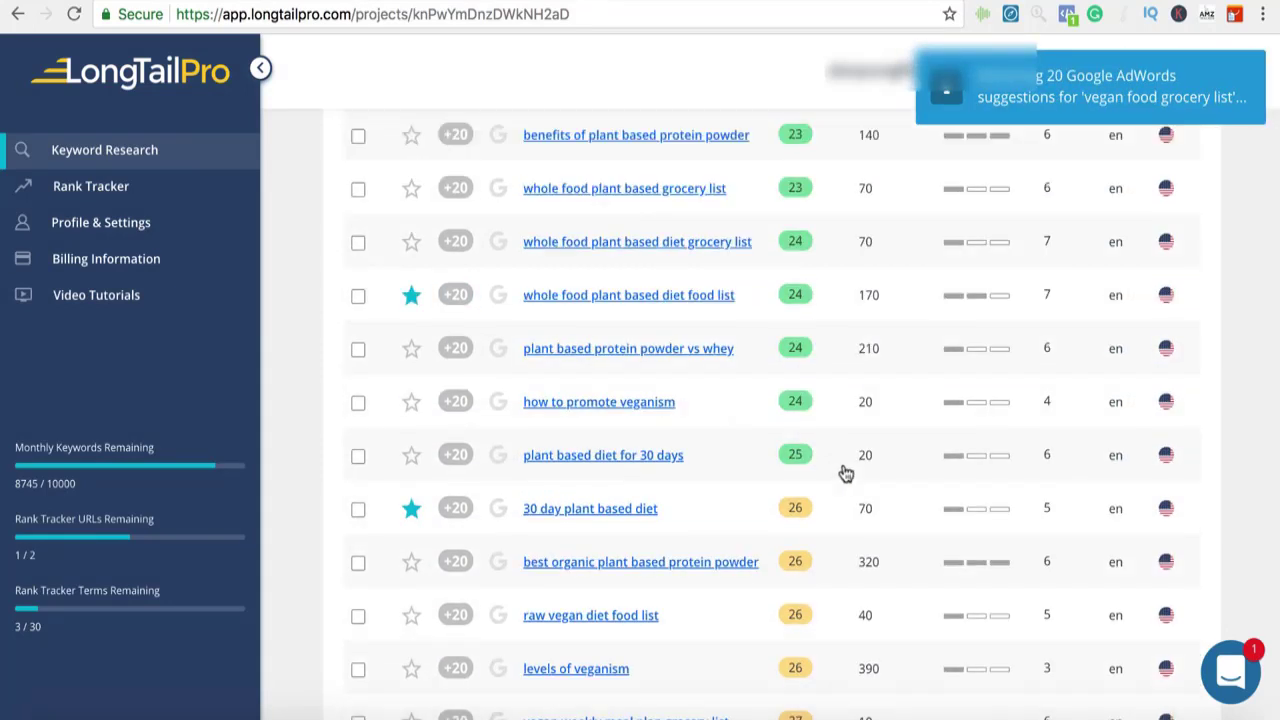
{"action": "scroll", "coordinate": [846, 472], "scroll_direction": "up", "scroll_amount": 3}
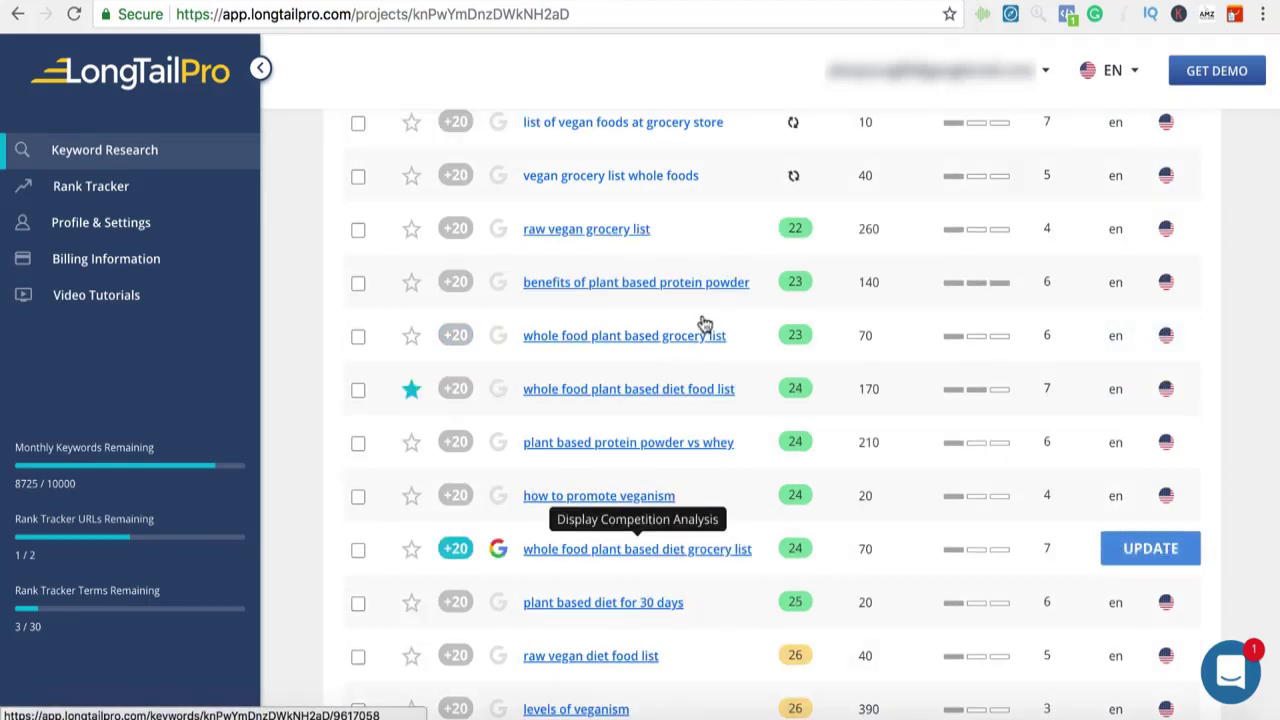
{"action": "scroll", "coordinate": [703, 322], "scroll_direction": "up", "scroll_amount": 4}
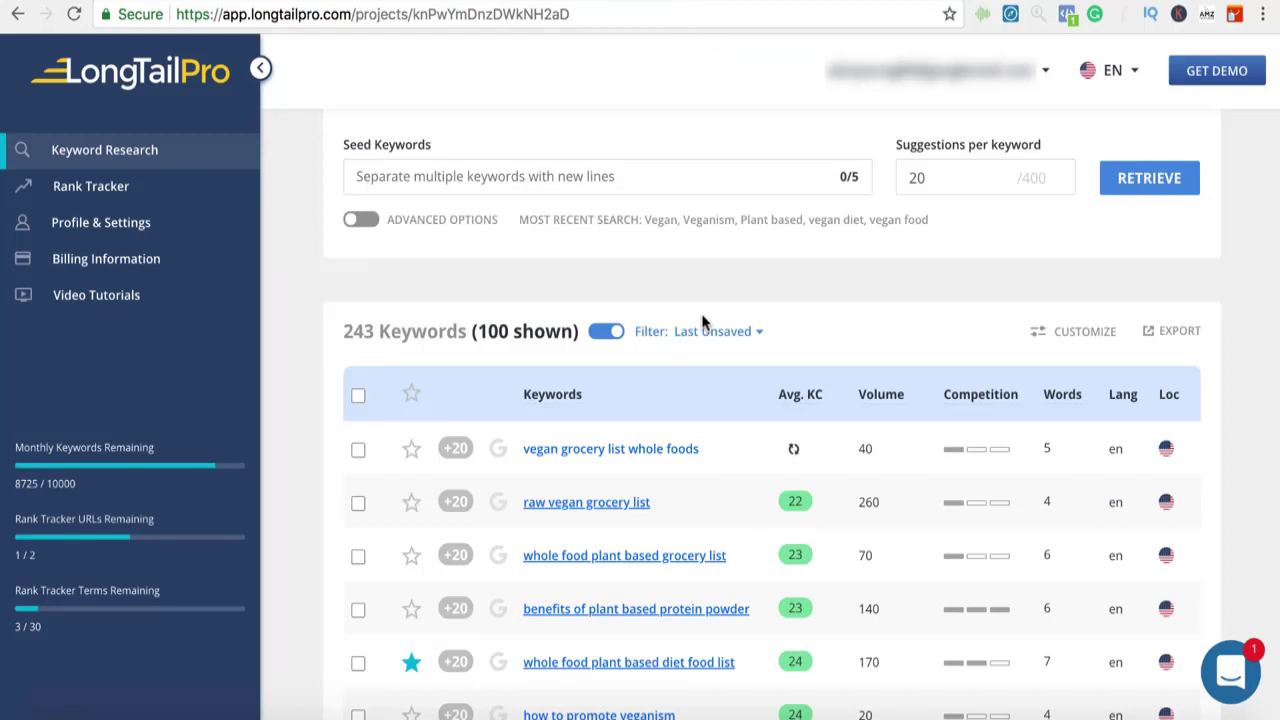
{"action": "left_click", "coordinate": [567, 612]}
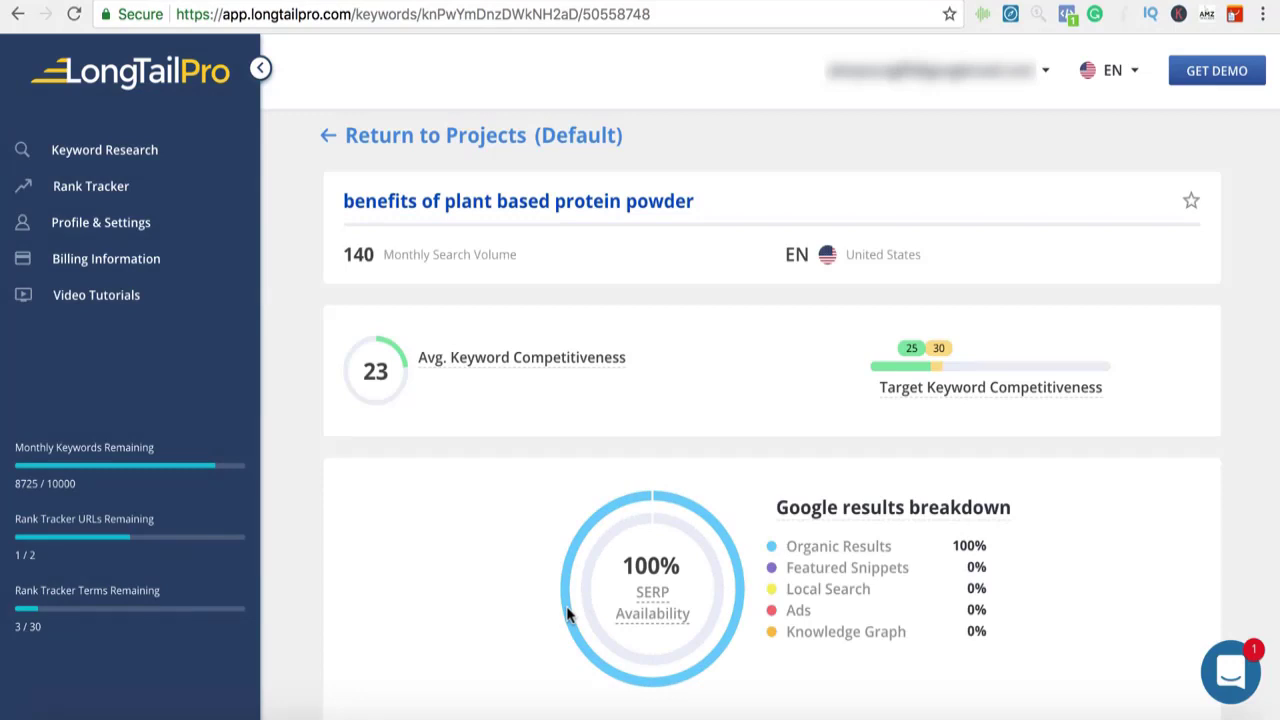
{"action": "scroll", "coordinate": [567, 612], "scroll_direction": "down", "scroll_amount": 3}
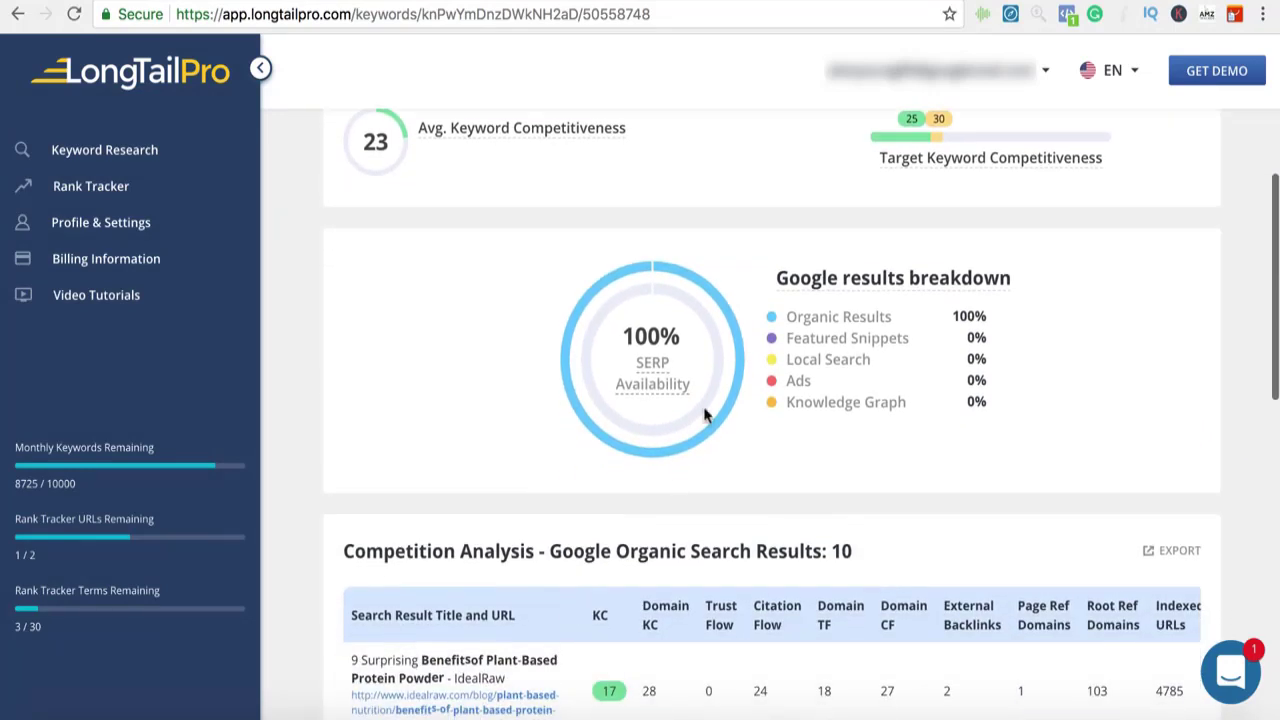
{"action": "scroll", "coordinate": [705, 414], "scroll_direction": "down", "scroll_amount": 3}
{"action": "scroll", "coordinate": [705, 414], "scroll_direction": "down", "scroll_amount": 3}
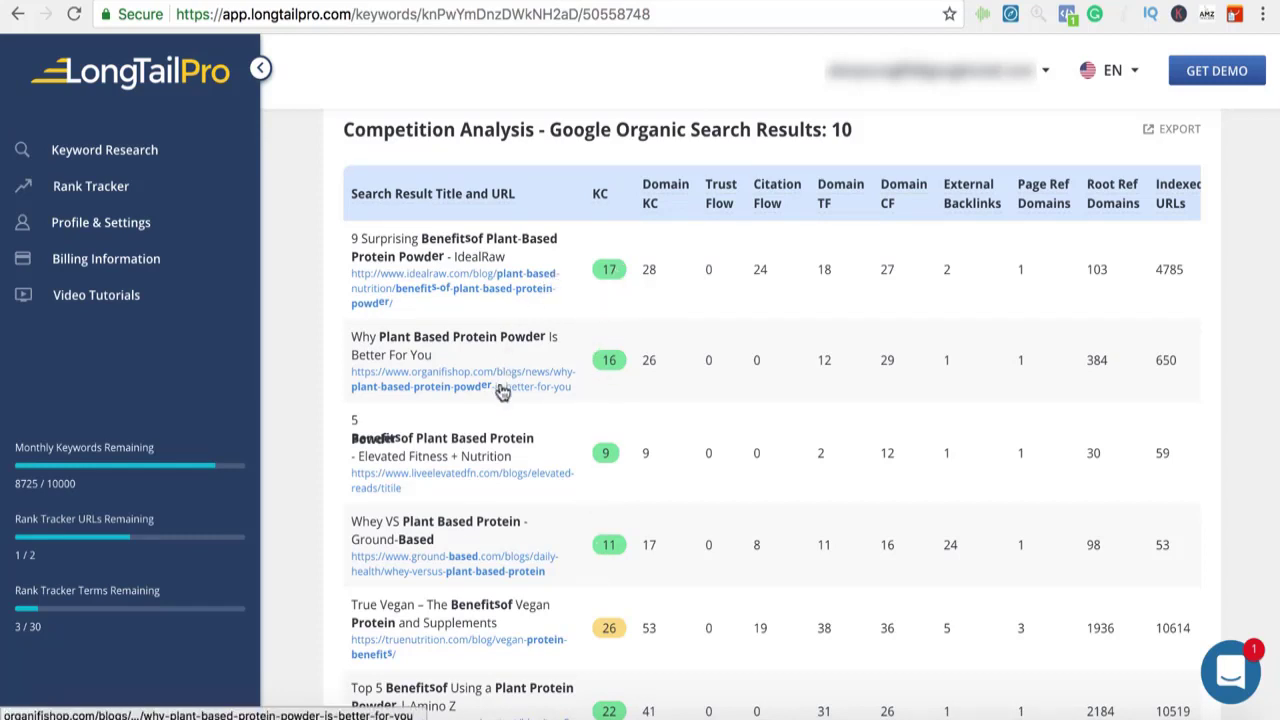
Open the top-ranking IdealRaw article, skim its full length to judge the content, and return to the competition analysis
{"action": "left_click", "coordinate": [518, 295]}
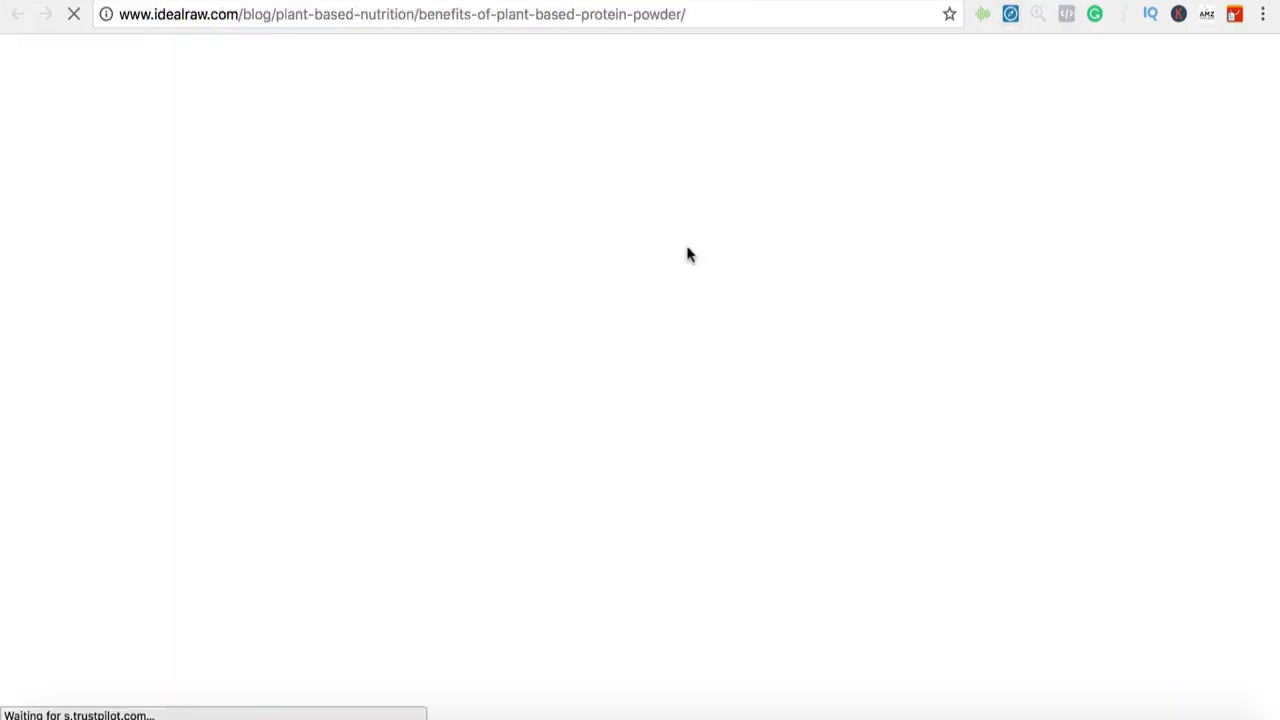
{"action": "scroll", "coordinate": [690, 256], "scroll_direction": "down", "scroll_amount": 5}
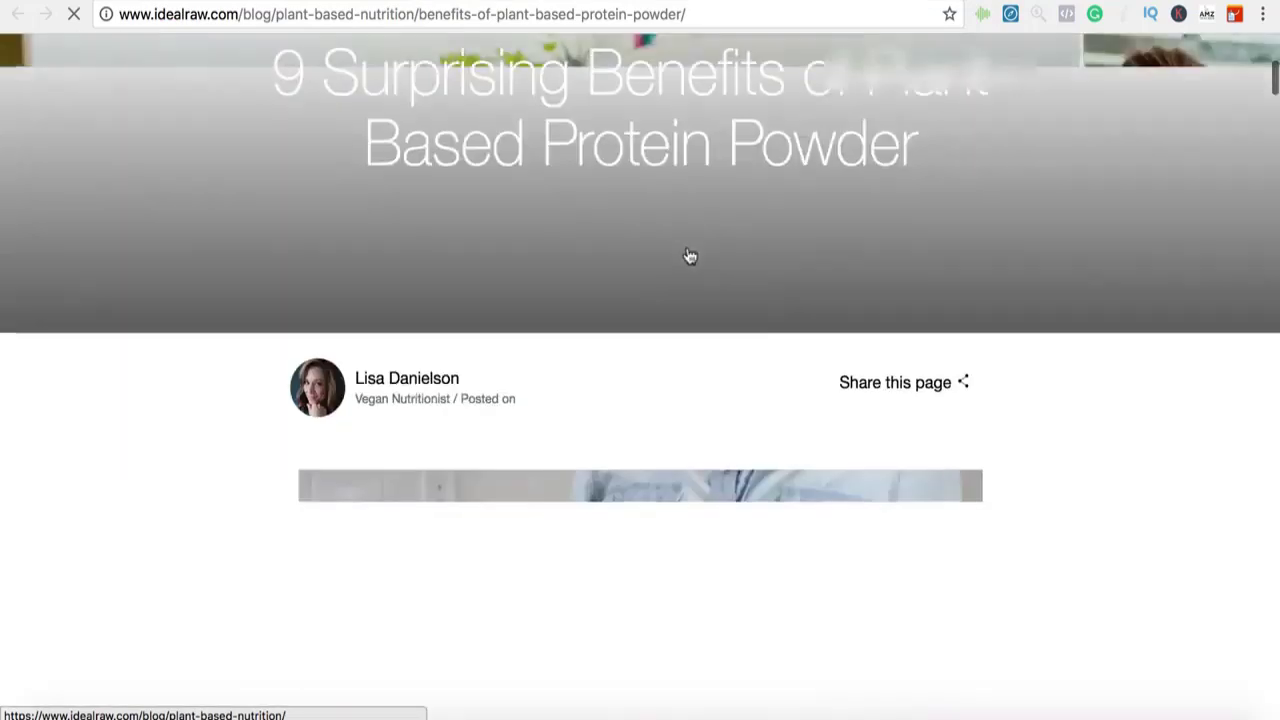
{"action": "scroll", "coordinate": [690, 256], "scroll_direction": "down", "scroll_amount": 4}
{"action": "scroll", "coordinate": [690, 256], "scroll_direction": "down", "scroll_amount": 5}
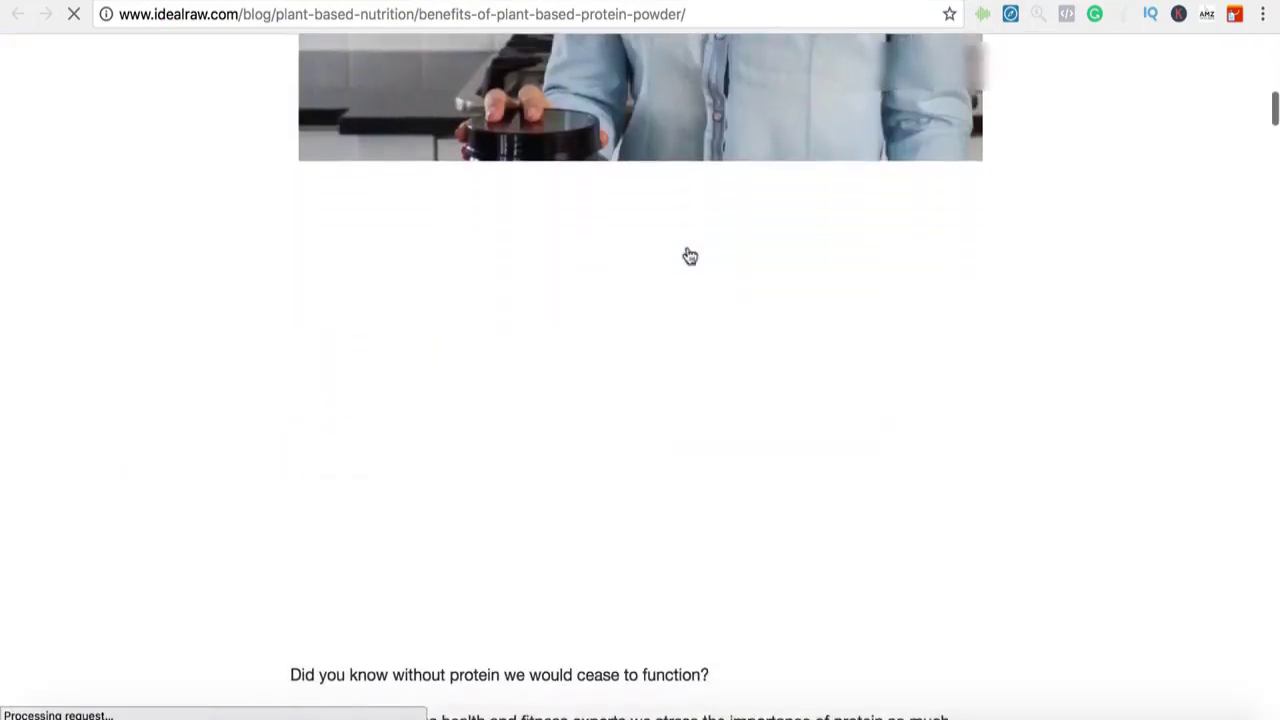
{"action": "scroll", "coordinate": [687, 253], "scroll_direction": "down", "scroll_amount": 15}
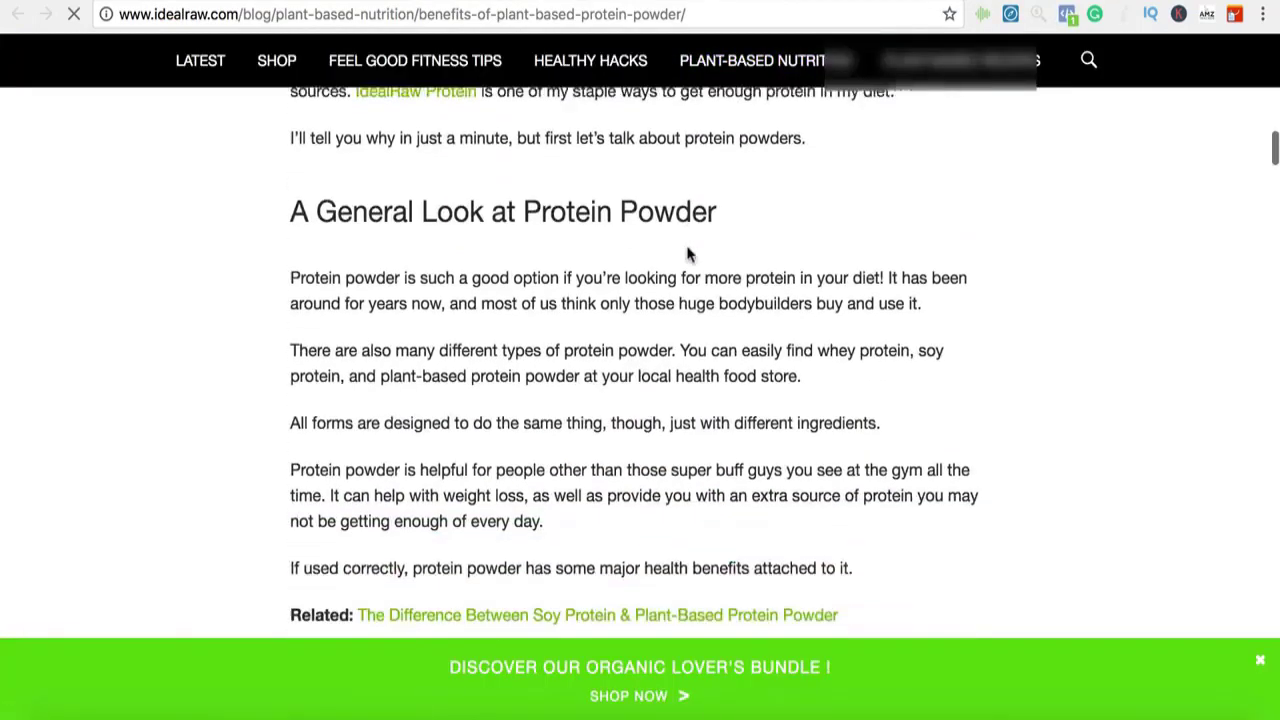
{"action": "scroll", "coordinate": [687, 253], "scroll_direction": "down", "scroll_amount": 20}
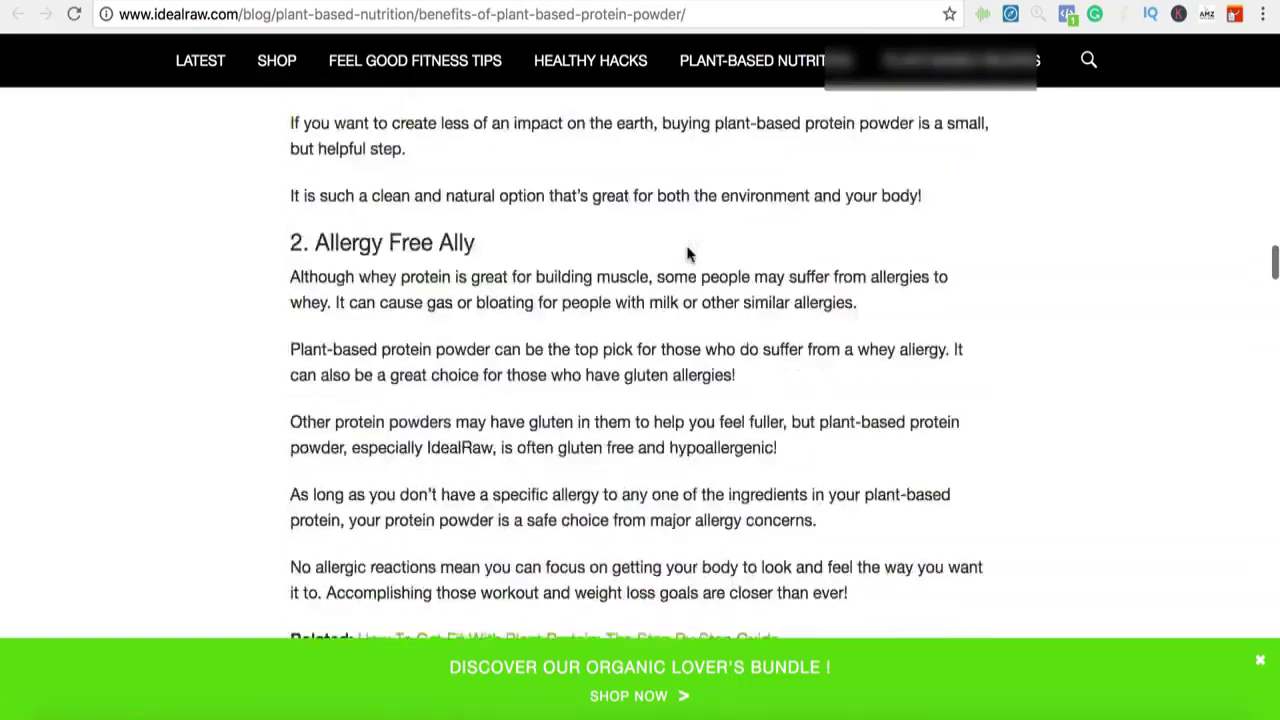
{"action": "scroll", "coordinate": [687, 254], "scroll_direction": "down", "scroll_amount": 20}
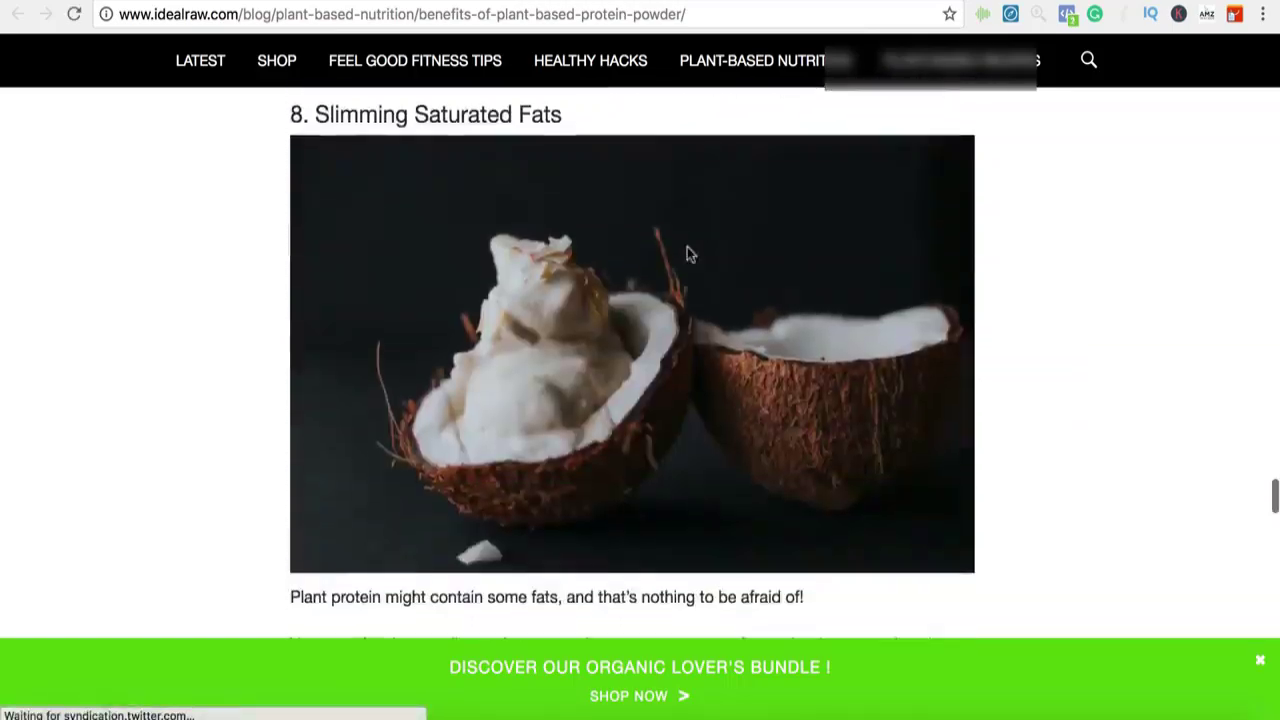
{"action": "scroll", "coordinate": [687, 253], "scroll_direction": "down", "scroll_amount": 3}
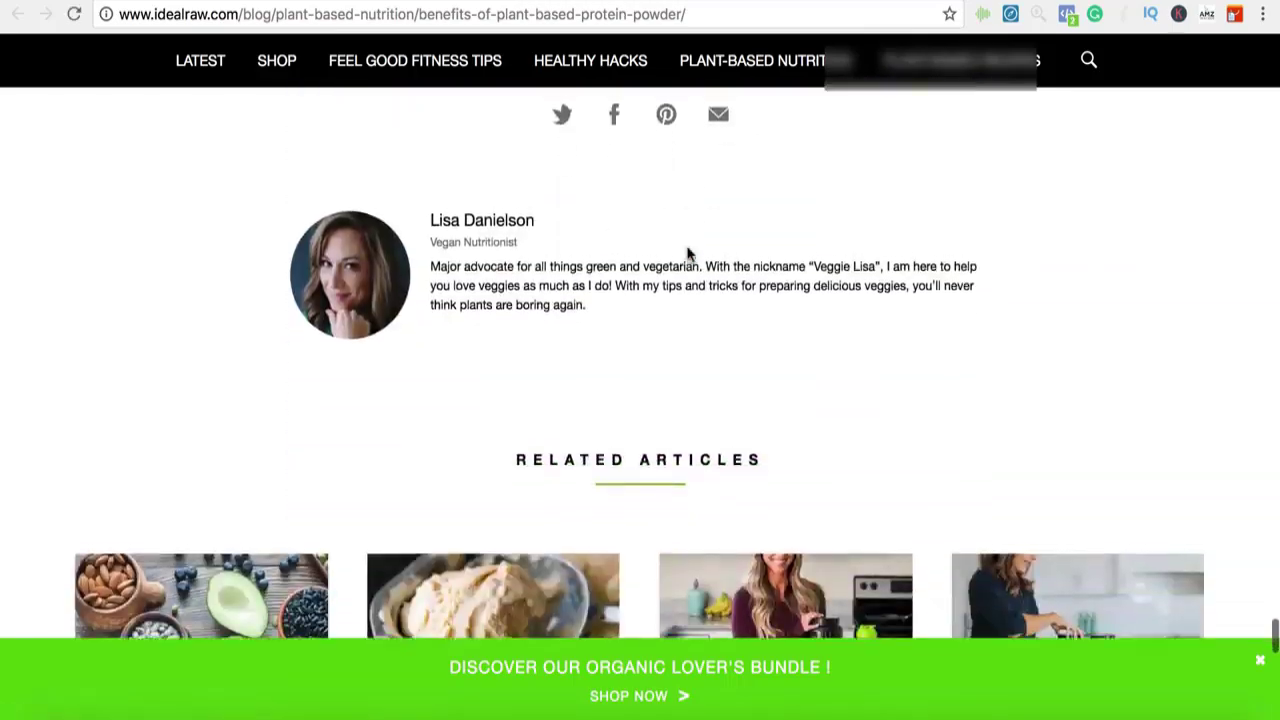
{"action": "scroll", "coordinate": [687, 253], "scroll_direction": "up", "scroll_amount": 20}
{"action": "scroll", "coordinate": [687, 254], "scroll_direction": "up", "scroll_amount": 20}
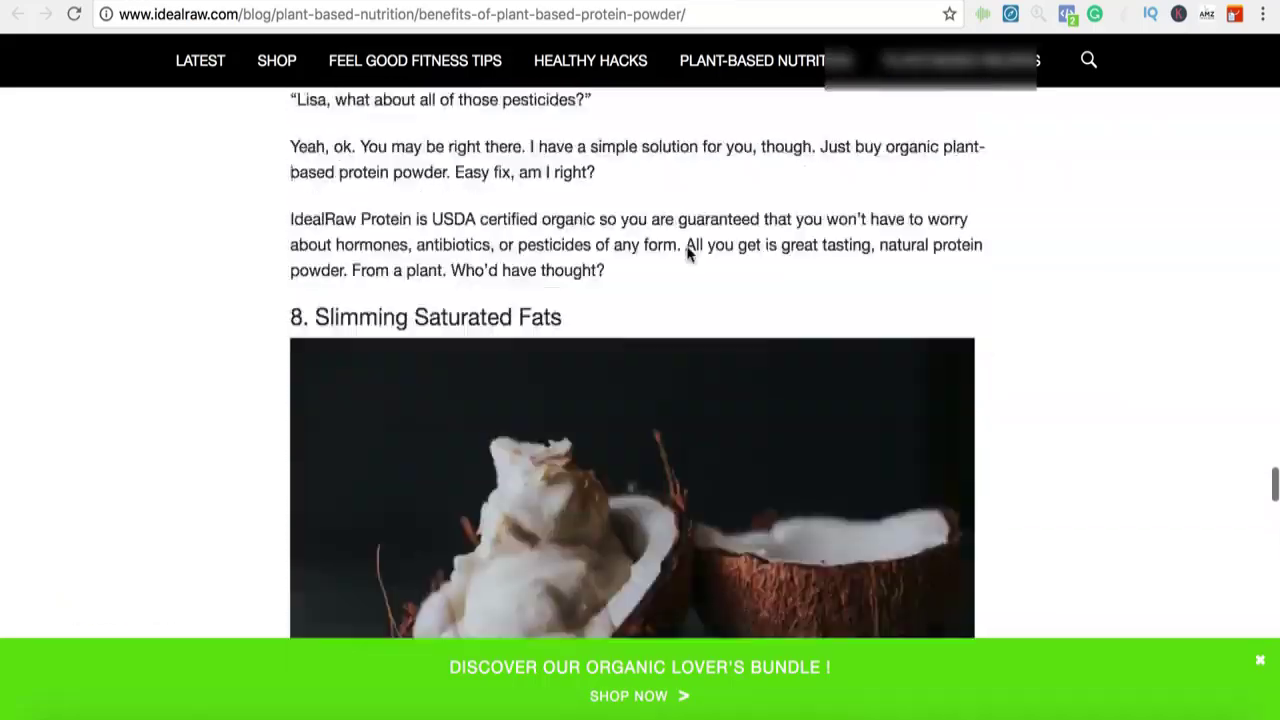
{"action": "scroll", "coordinate": [687, 254], "scroll_direction": "up", "scroll_amount": 20}
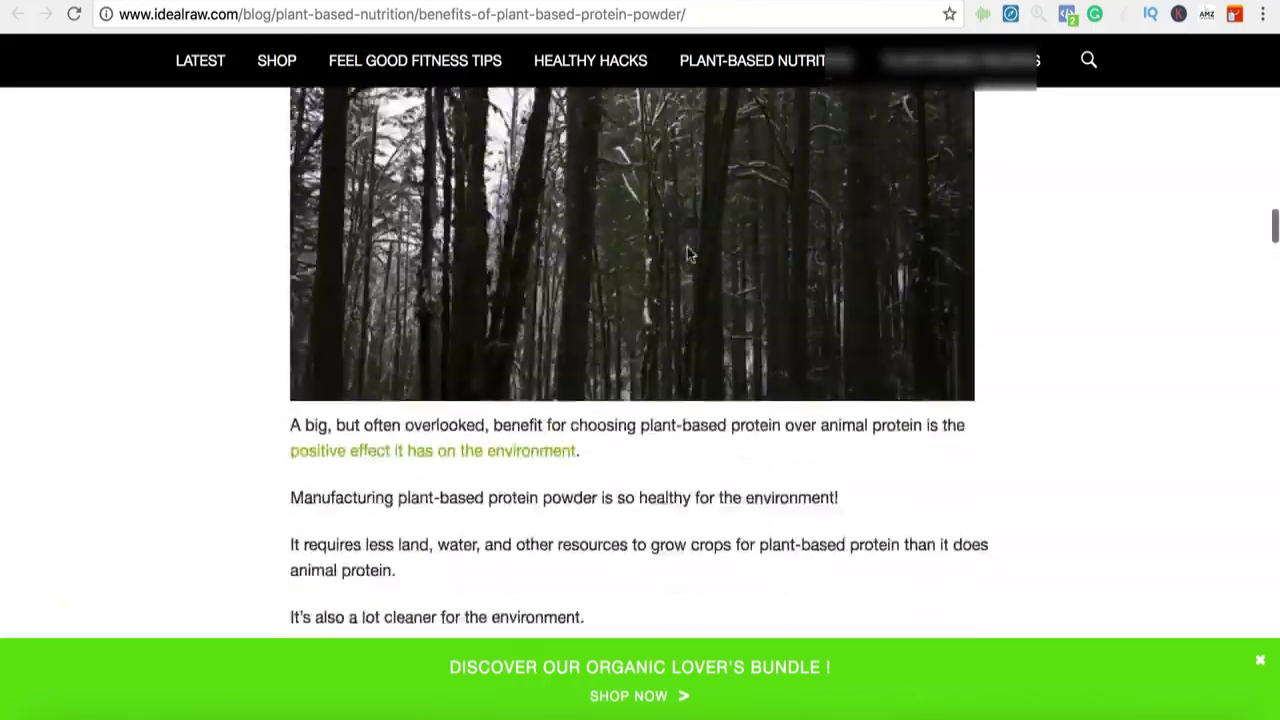
{"action": "scroll", "coordinate": [687, 254], "scroll_direction": "up", "scroll_amount": 1}
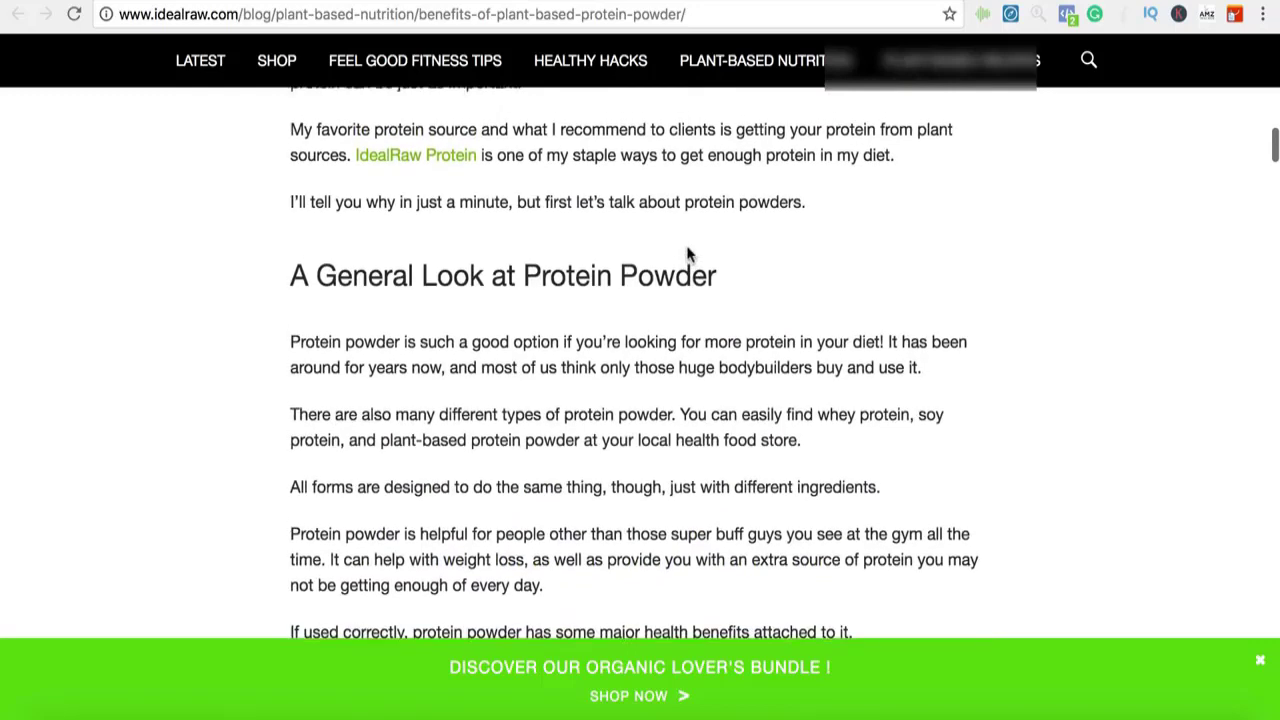
{"action": "left_click", "coordinate": [992, 1]}
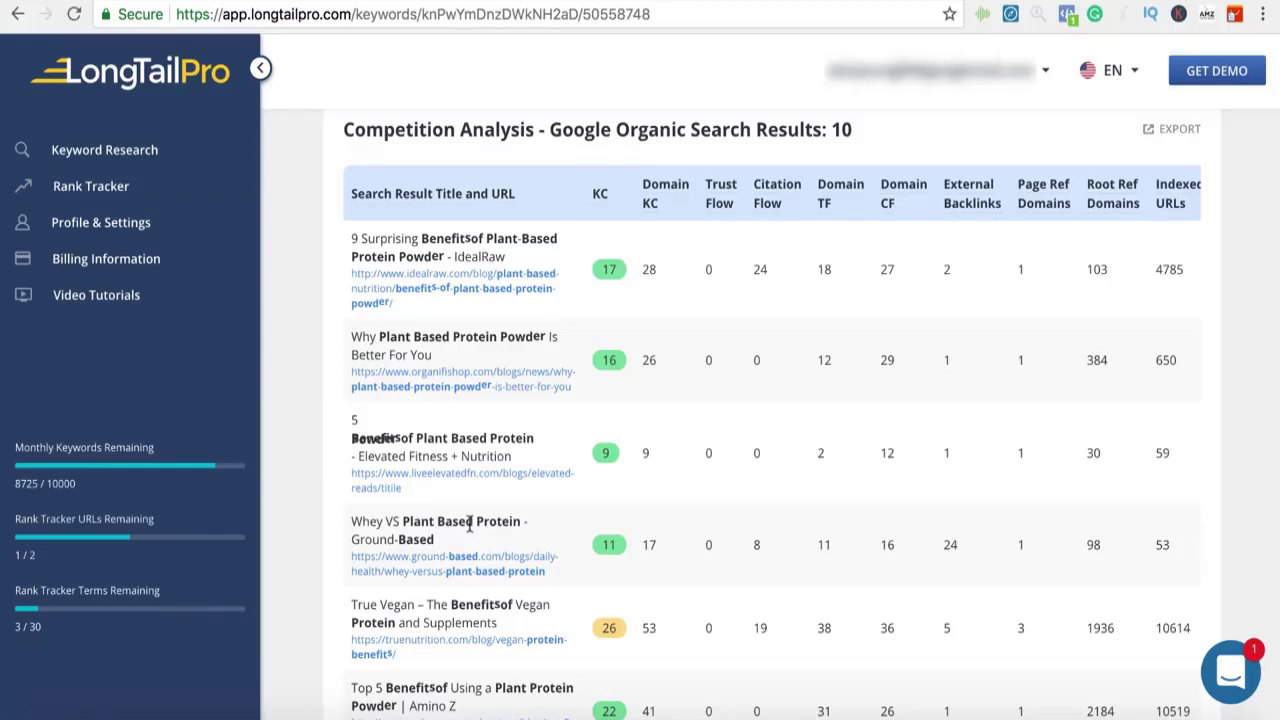
Compare the ranking pages' titles and competitiveness scores with the search volume and average competitiveness of the protein powder keyword
{"action": "scroll", "coordinate": [751, 509], "scroll_direction": "up", "scroll_amount": 2}
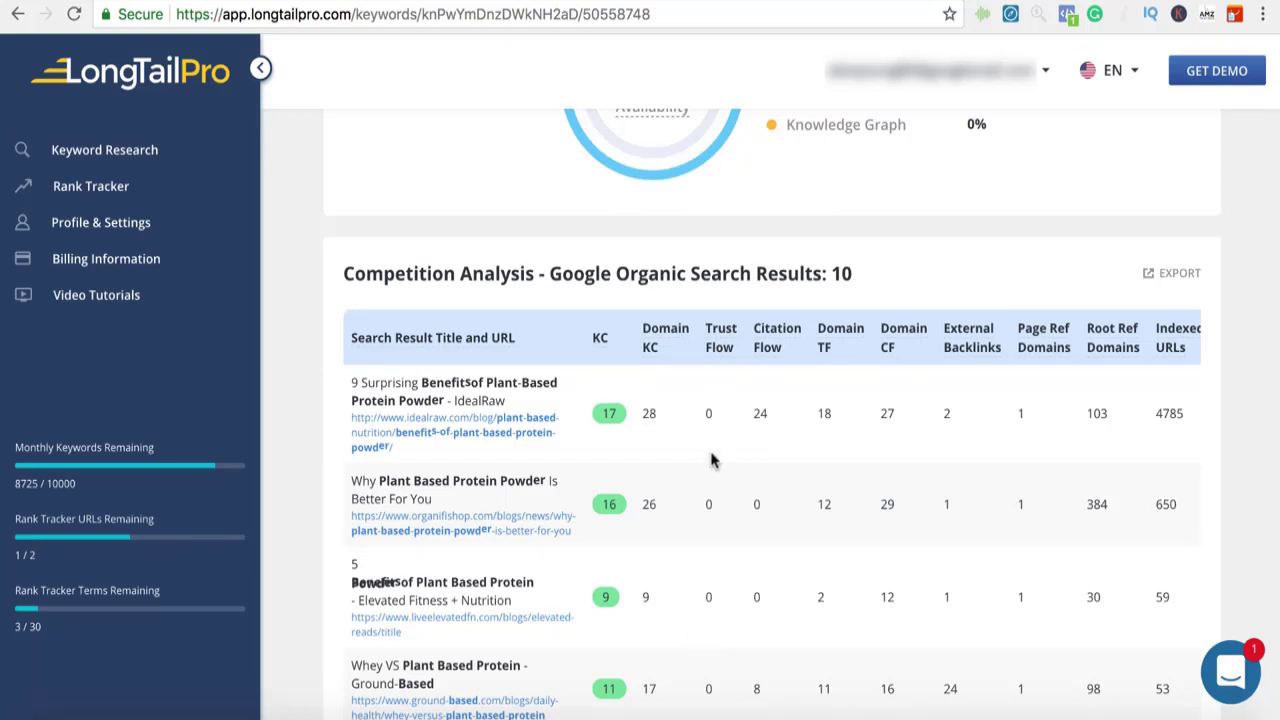
{"action": "scroll", "coordinate": [712, 460], "scroll_direction": "up", "scroll_amount": 5}
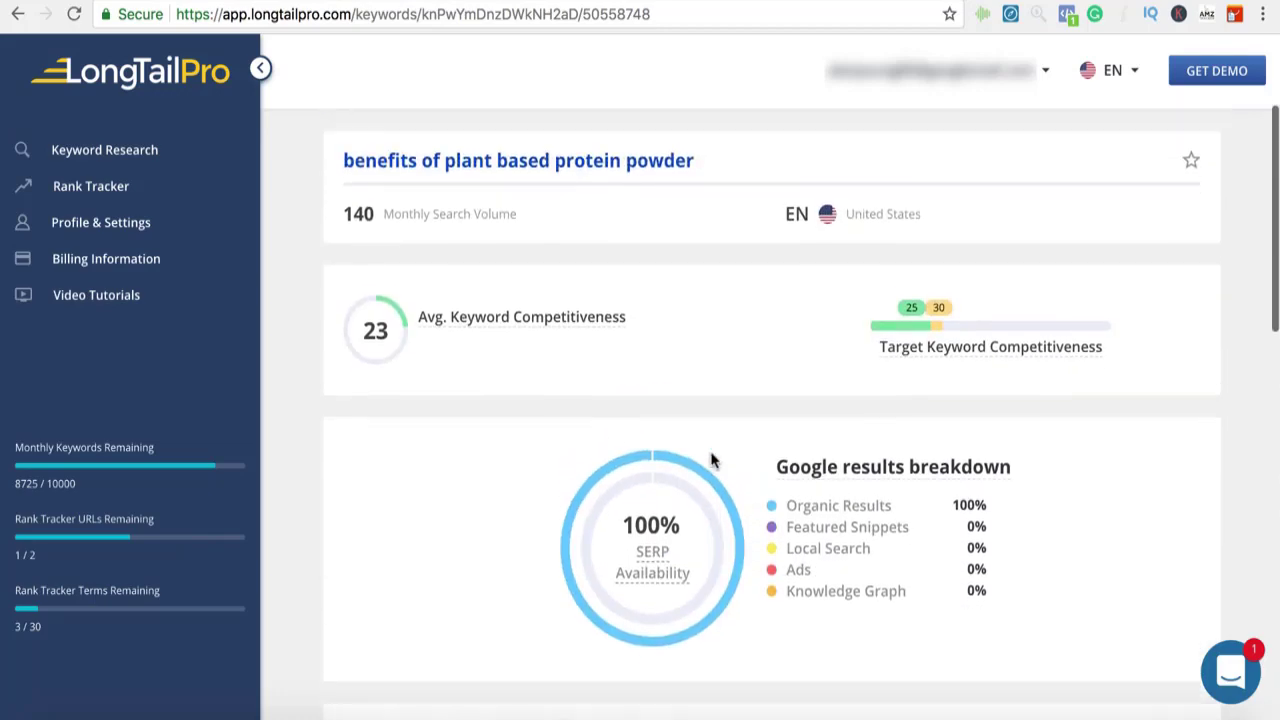
{"action": "scroll", "coordinate": [712, 460], "scroll_direction": "down", "scroll_amount": 5}
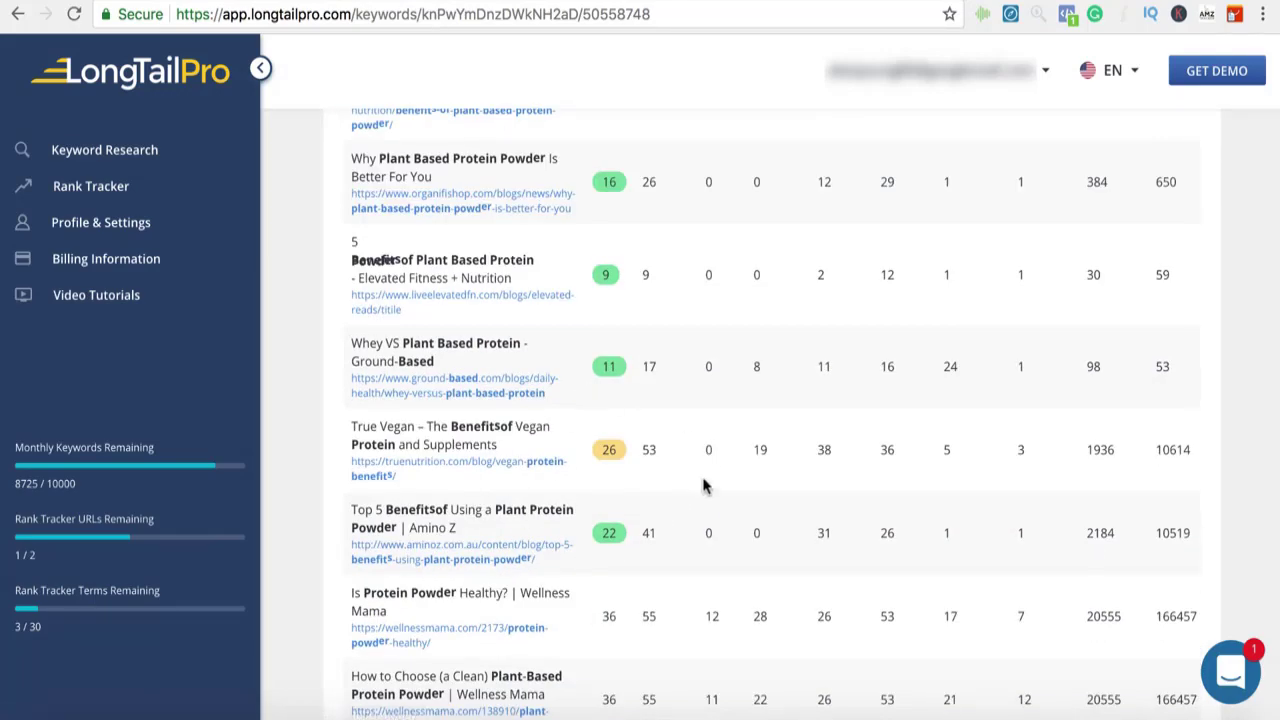
{"action": "scroll", "coordinate": [401, 181], "scroll_direction": "up", "scroll_amount": 1}
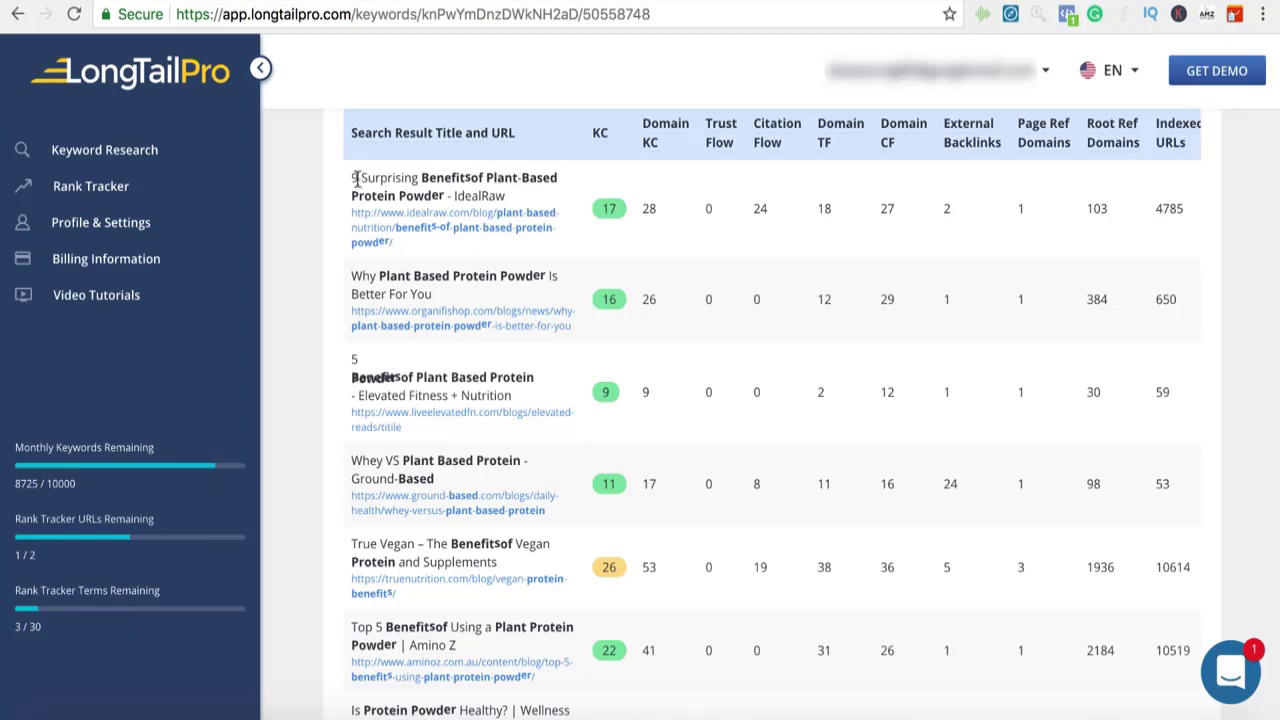
{"action": "scroll", "coordinate": [396, 178], "scroll_direction": "up", "scroll_amount": 10}
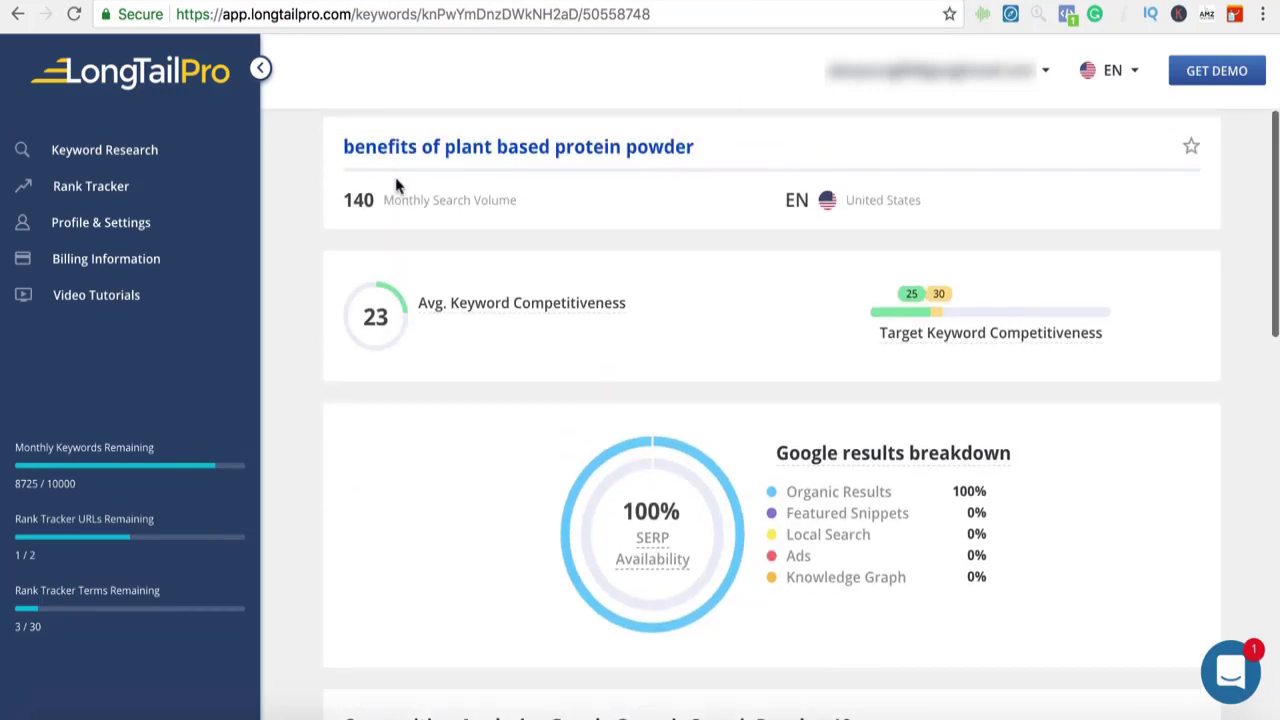
{"action": "scroll", "coordinate": [396, 185], "scroll_direction": "up", "scroll_amount": 1}
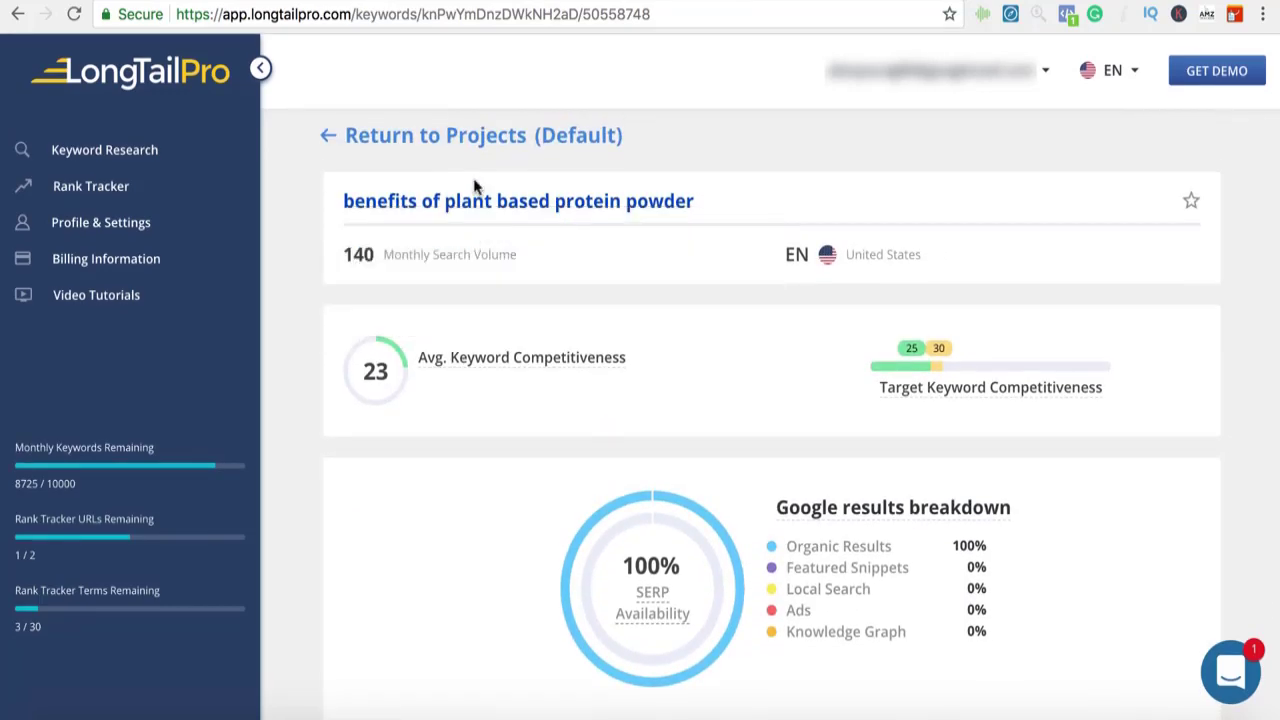
{"action": "scroll", "coordinate": [428, 380], "scroll_direction": "down", "scroll_amount": 10}
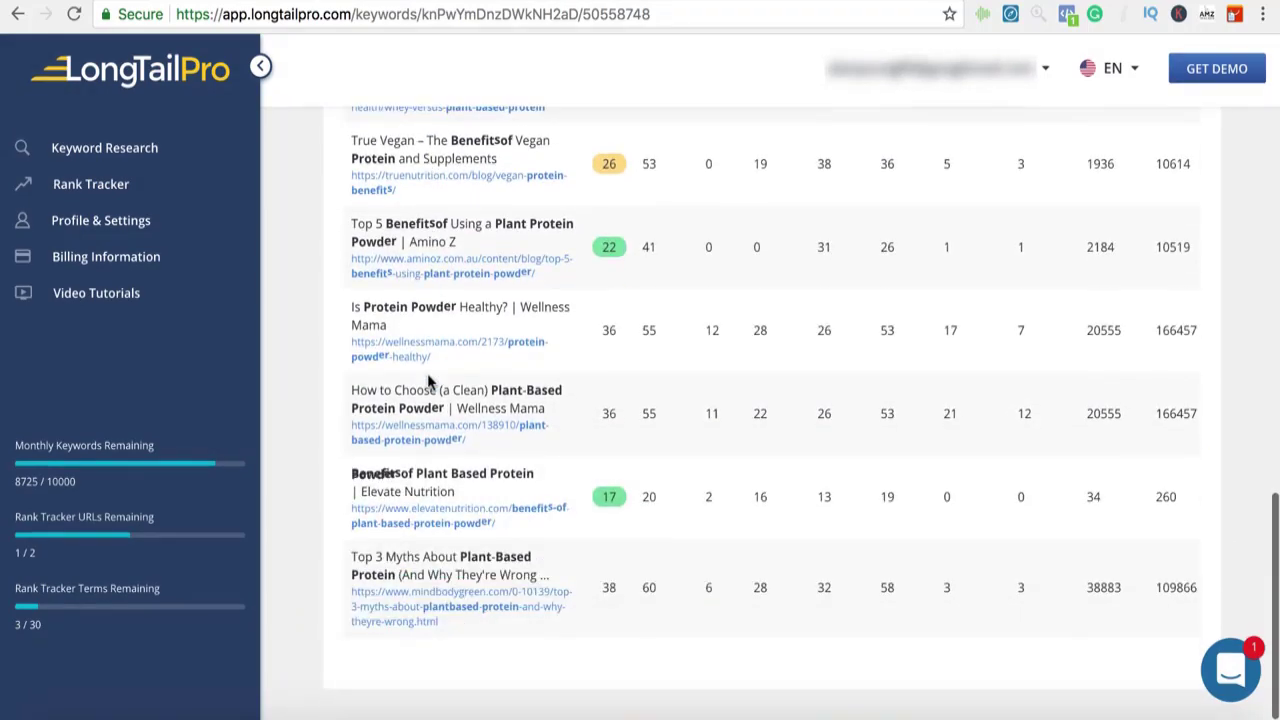
Return to the Default project and look through its least competitive keywords
{"action": "scroll", "coordinate": [428, 380], "scroll_direction": "up", "scroll_amount": 6}
{"action": "scroll", "coordinate": [427, 373], "scroll_direction": "up", "scroll_amount": 5}
{"action": "left_click", "coordinate": [326, 136]}
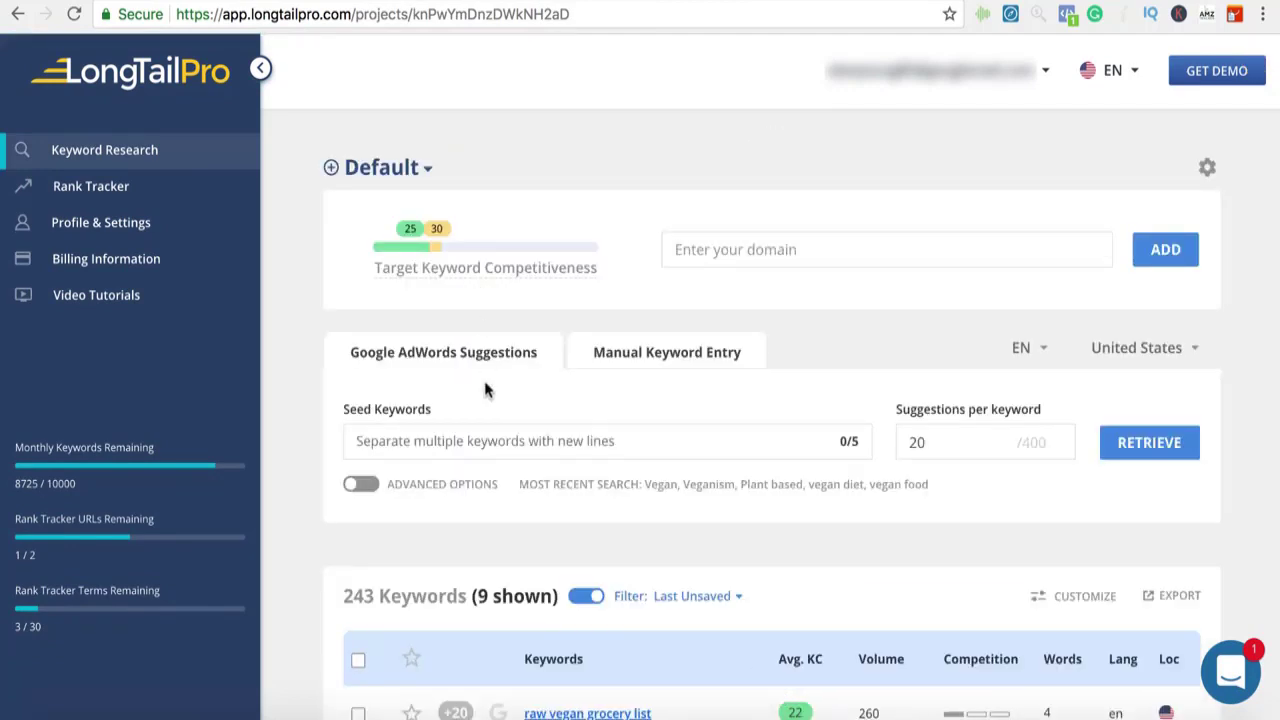
{"action": "scroll", "coordinate": [485, 389], "scroll_direction": "down", "scroll_amount": 5}
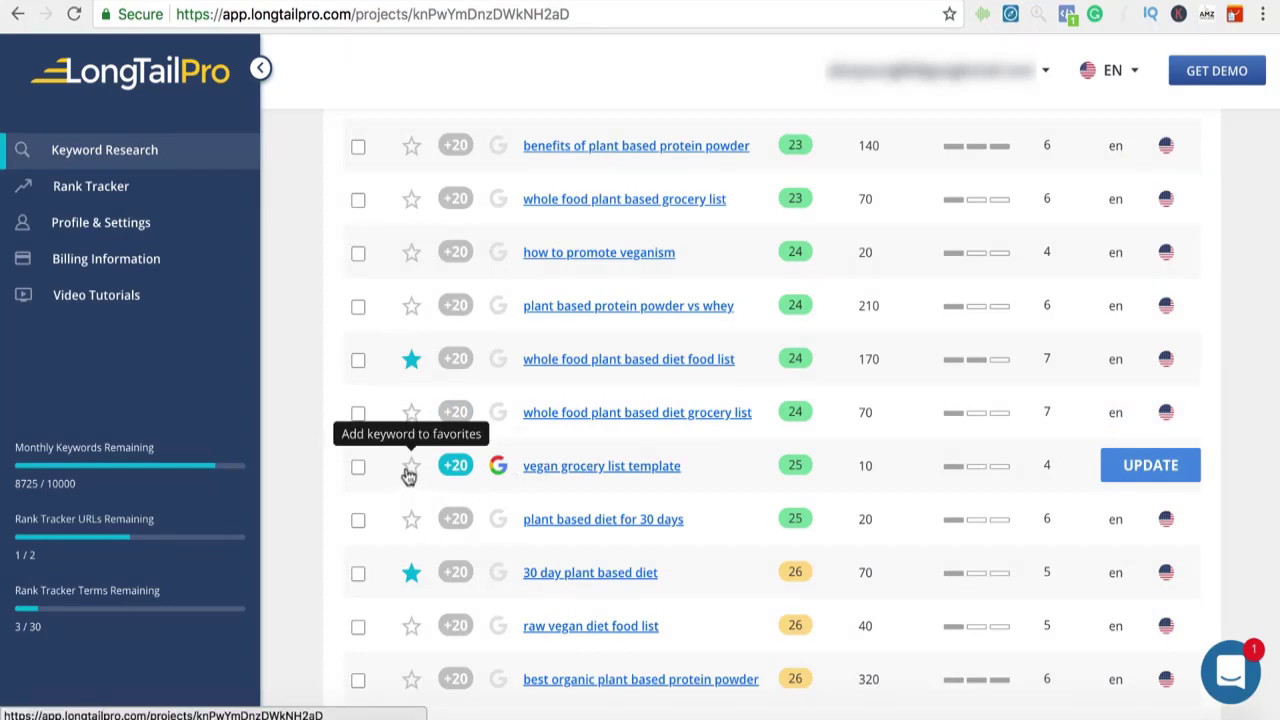
Look over the lowest-competitiveness keywords and check which target countries are available for retrieving keyword suggestions
{"action": "scroll", "coordinate": [409, 477], "scroll_direction": "up", "scroll_amount": 4}
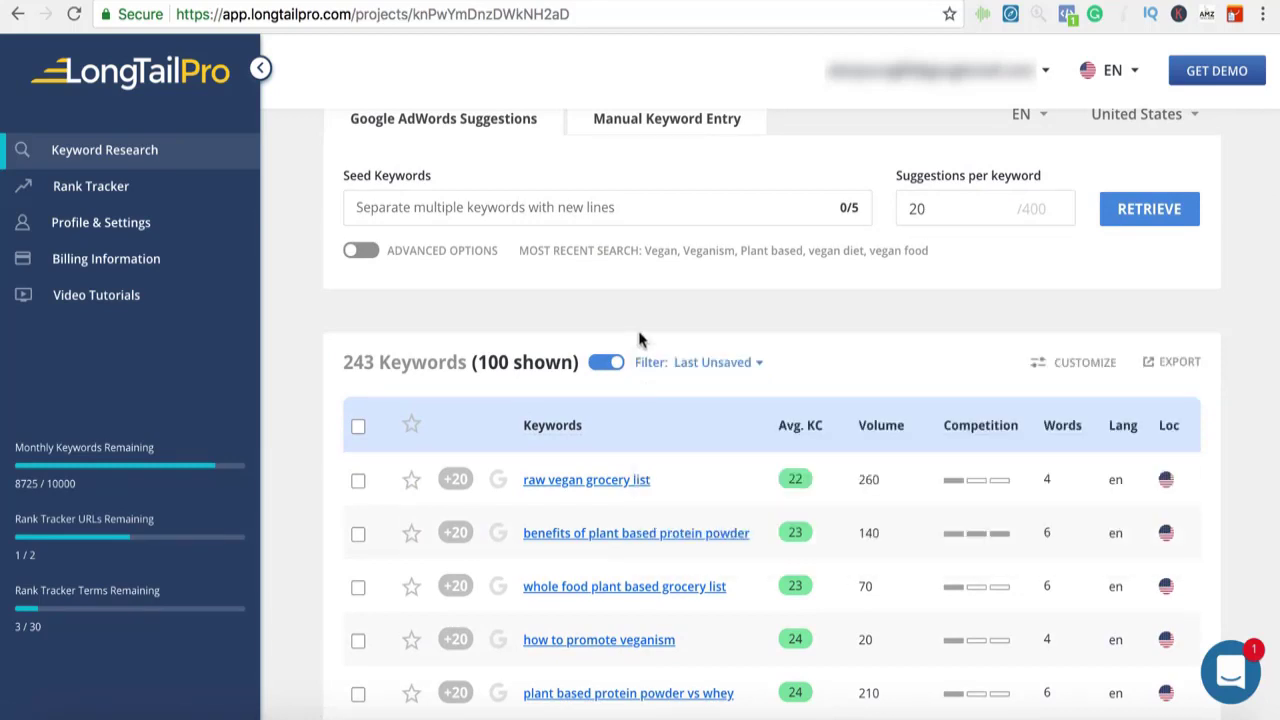
{"action": "scroll", "coordinate": [500, 491], "scroll_direction": "down", "scroll_amount": 4}
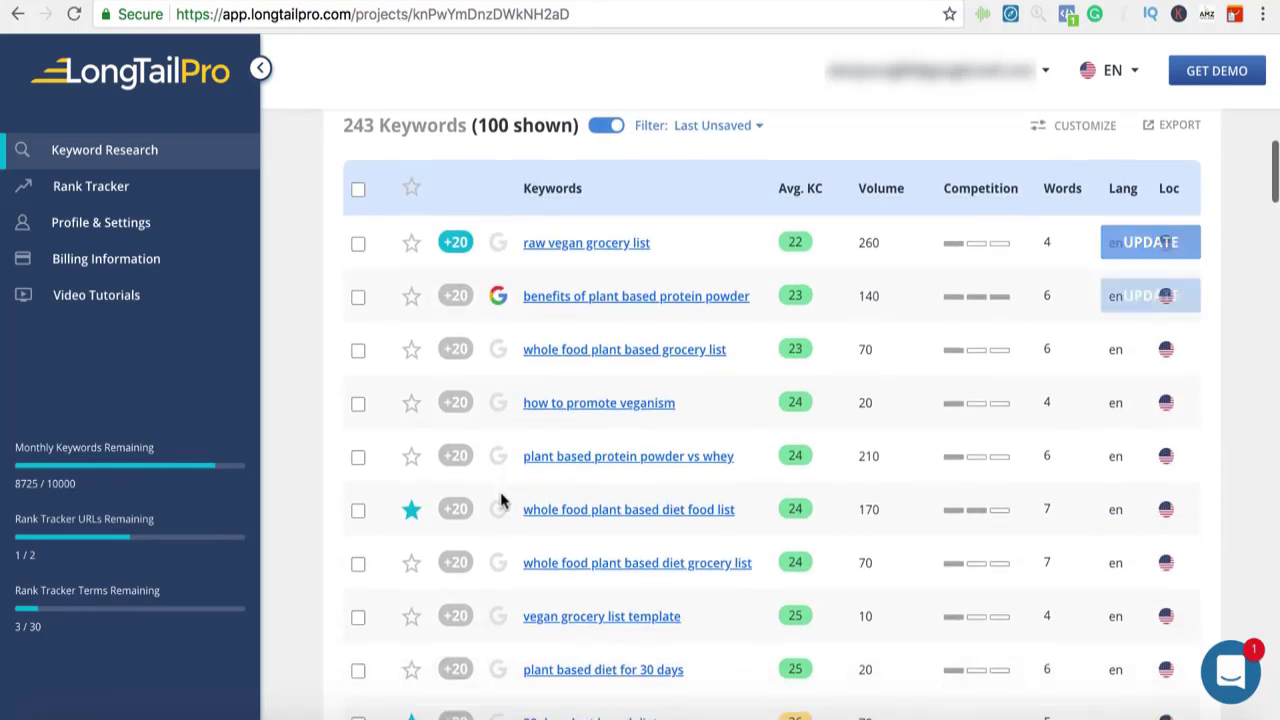
{"action": "mouse_move", "coordinate": [501, 500]}
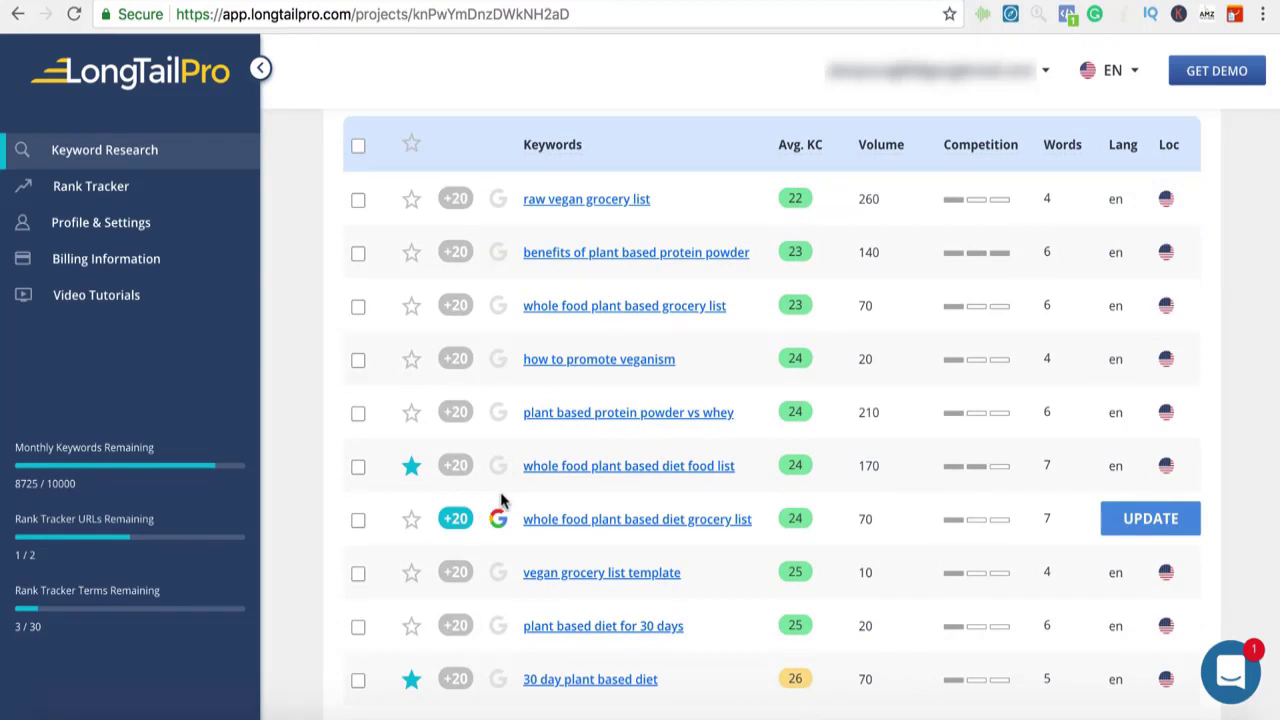
{"action": "scroll", "coordinate": [501, 500], "scroll_direction": "up", "scroll_amount": 1}
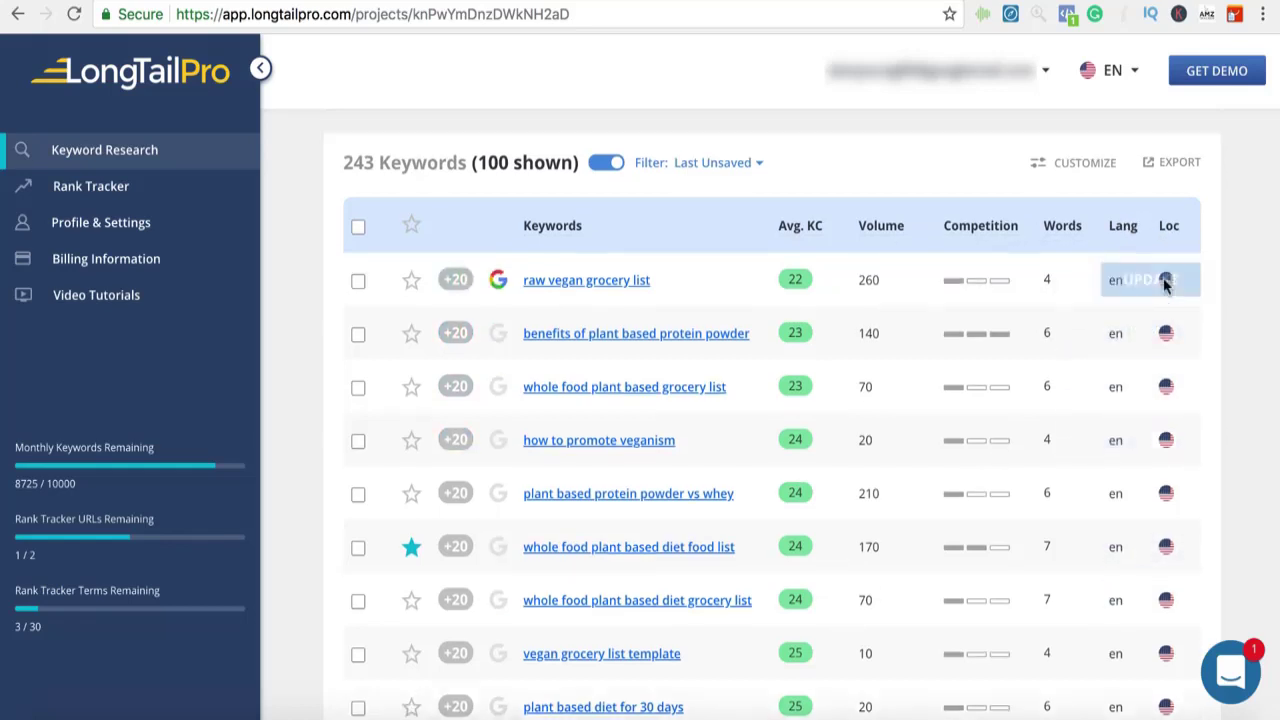
{"action": "scroll", "coordinate": [1163, 282], "scroll_direction": "up", "scroll_amount": 2}
{"action": "scroll", "coordinate": [1163, 287], "scroll_direction": "up", "scroll_amount": 2}
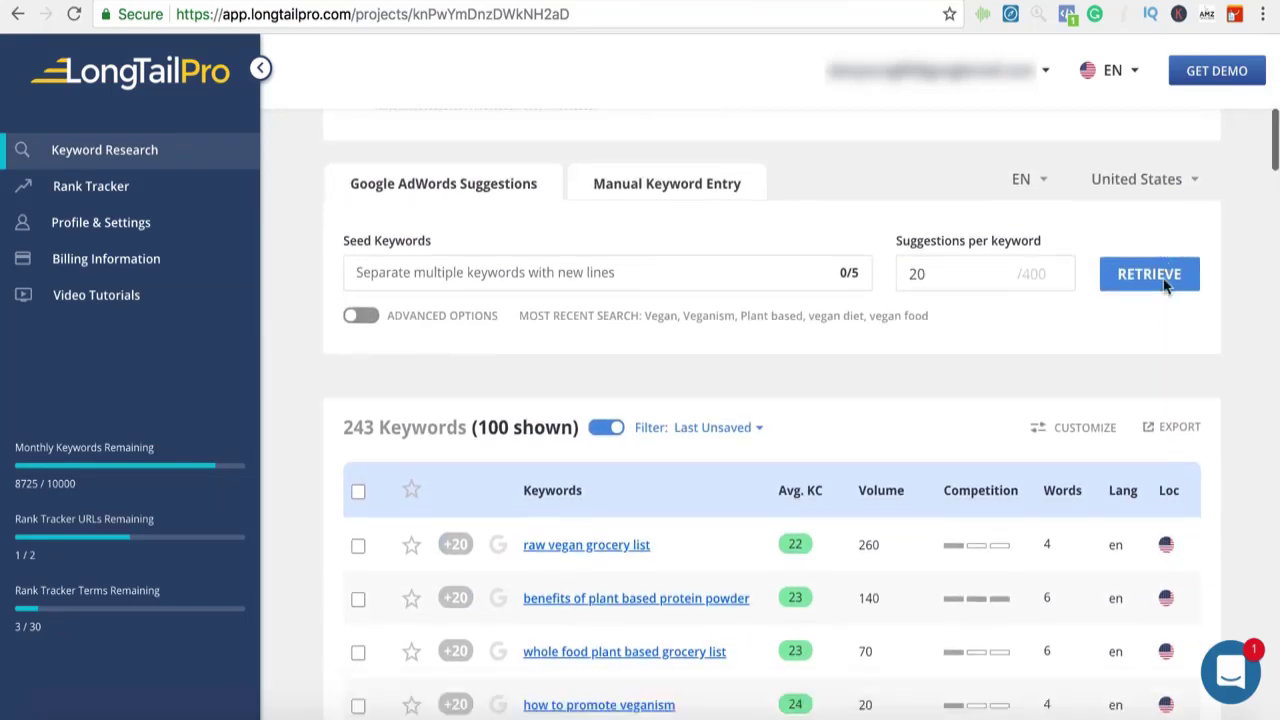
{"action": "left_click", "coordinate": [1141, 197]}
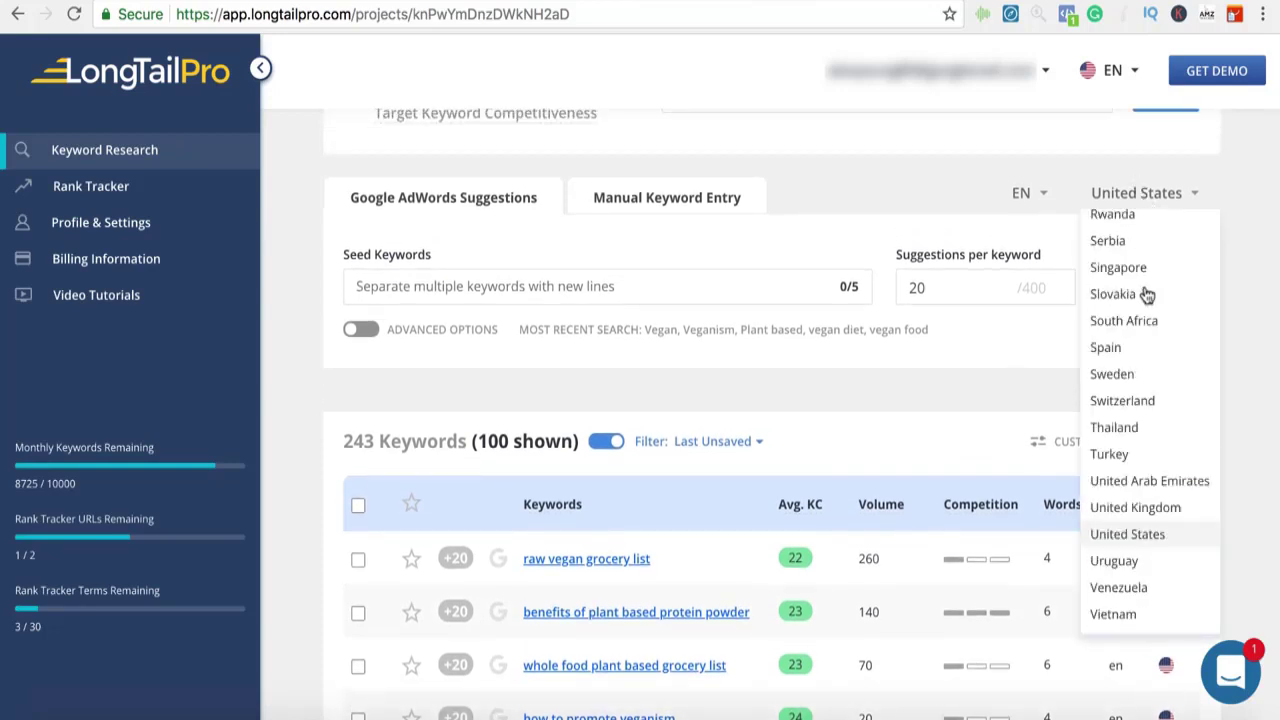
{"action": "left_click", "coordinate": [955, 211]}
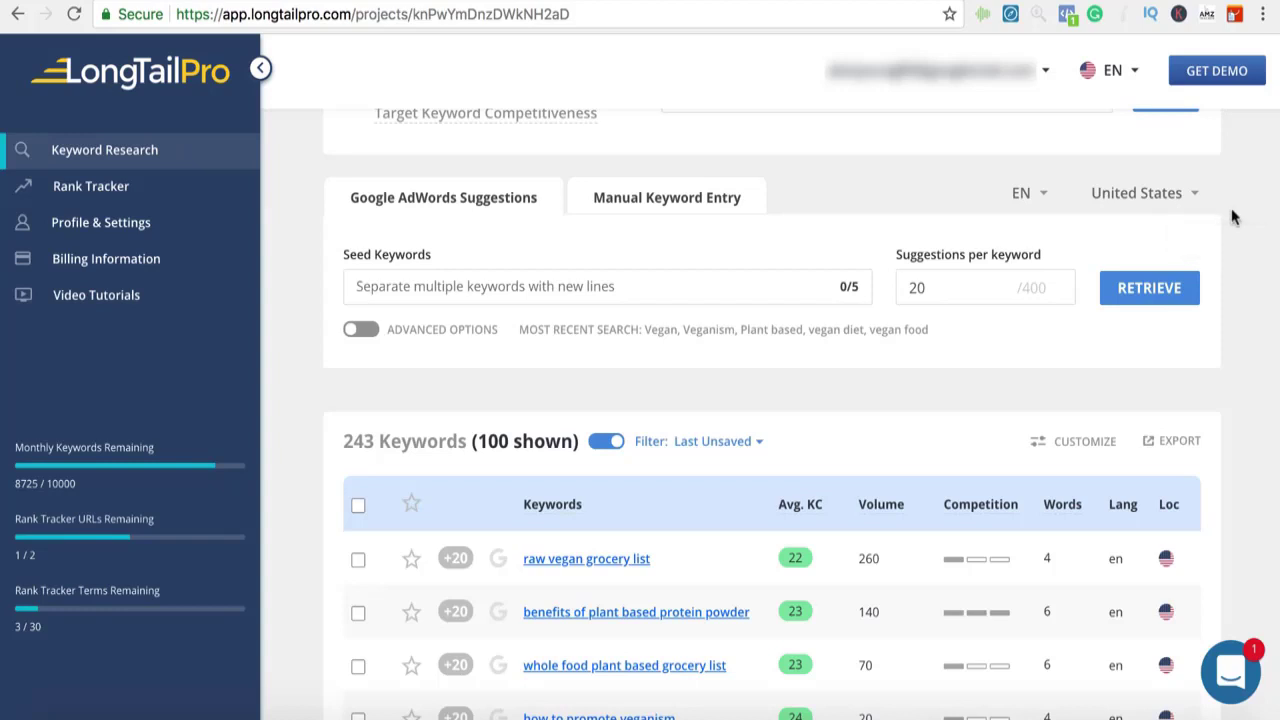
{"action": "scroll", "coordinate": [1025, 378], "scroll_direction": "down", "scroll_amount": 2}
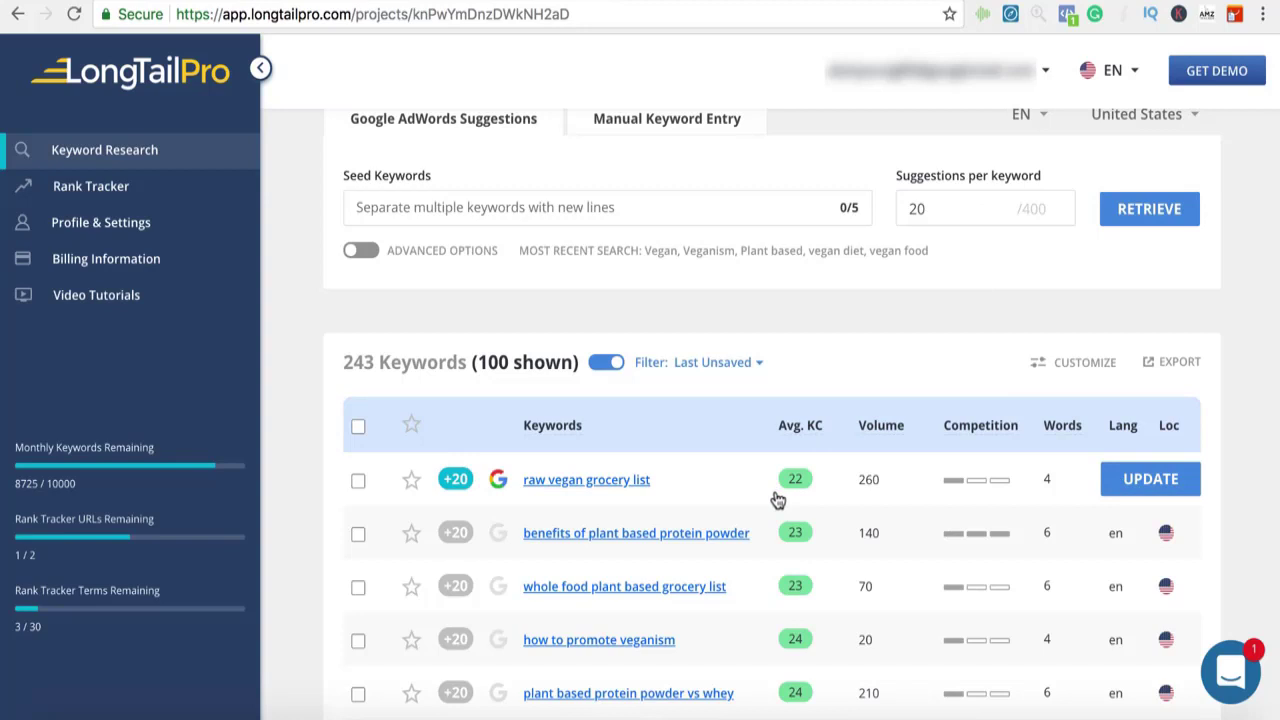
{"action": "scroll", "coordinate": [778, 500], "scroll_direction": "up", "scroll_amount": 3}
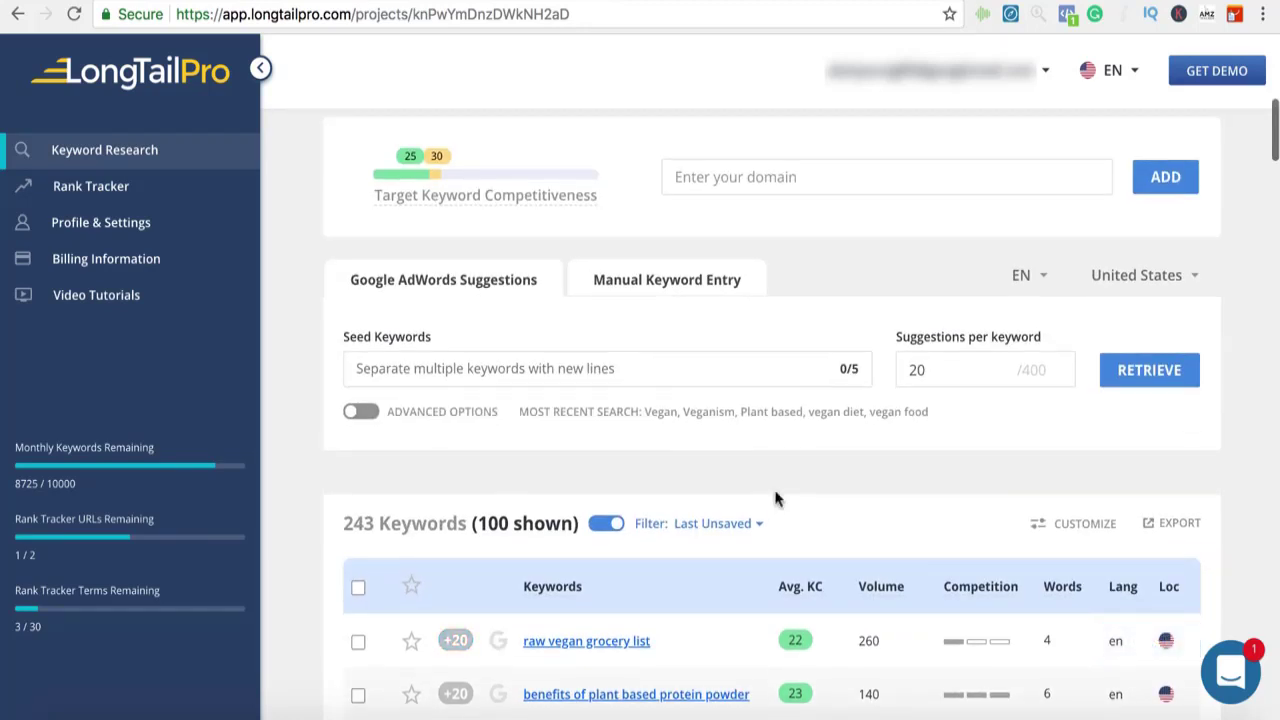
{"action": "scroll", "coordinate": [777, 498], "scroll_direction": "up", "scroll_amount": 2}
{"action": "scroll", "coordinate": [777, 498], "scroll_direction": "down", "scroll_amount": 3}
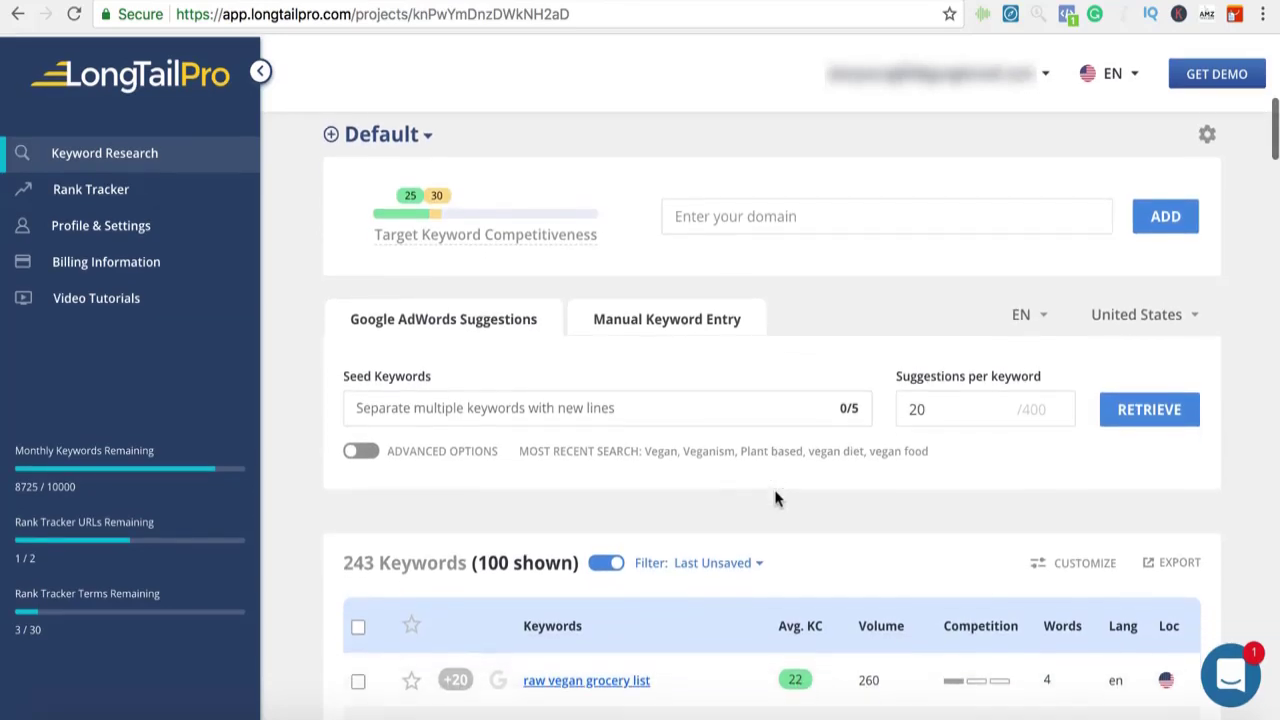
{"action": "scroll", "coordinate": [775, 497], "scroll_direction": "down", "scroll_amount": 5}
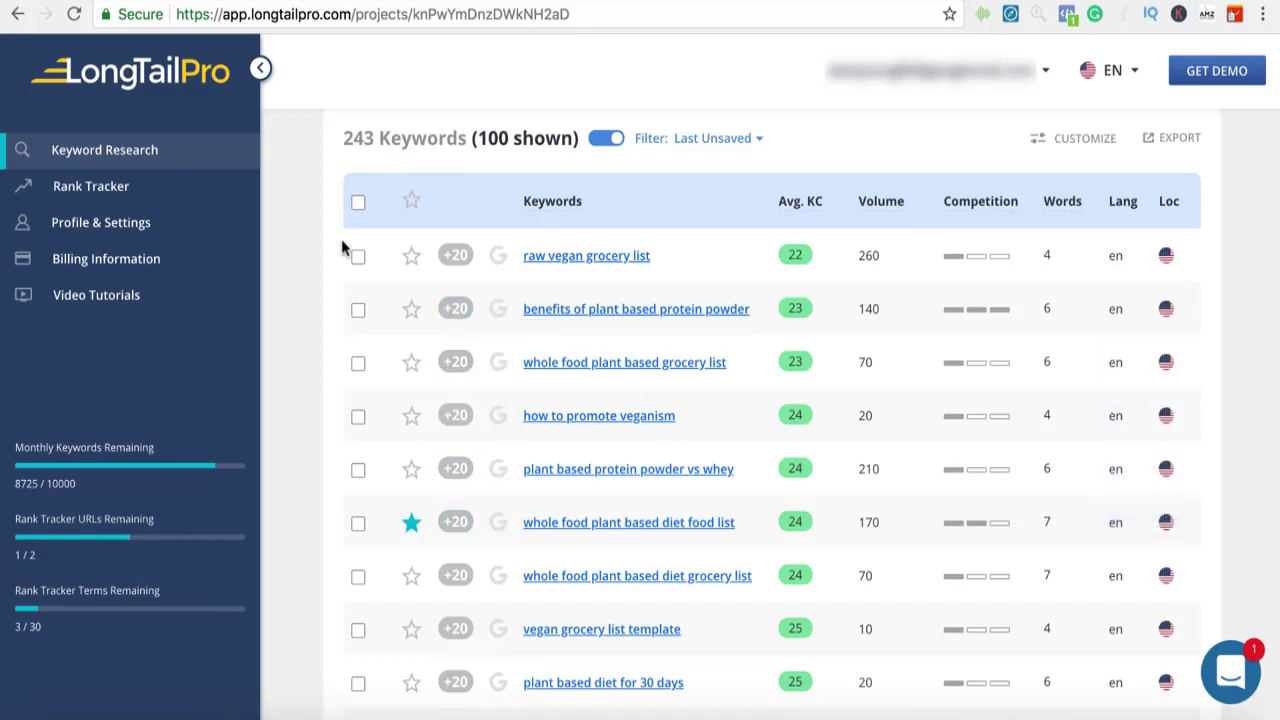
Open the Rank Tracker and review the project rankings chart, the improved and declined keywords, and the tracked keywords table
{"action": "left_click", "coordinate": [136, 192]}
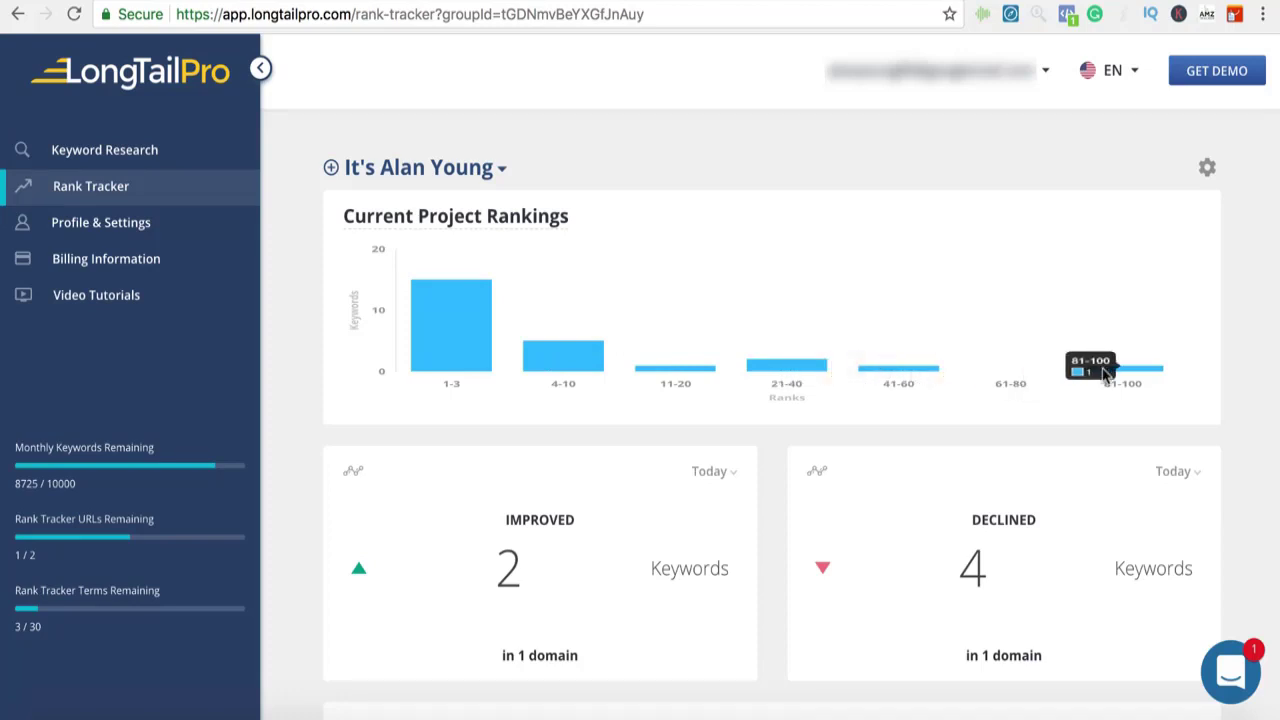
{"action": "scroll", "coordinate": [1105, 372], "scroll_direction": "down", "scroll_amount": 1}
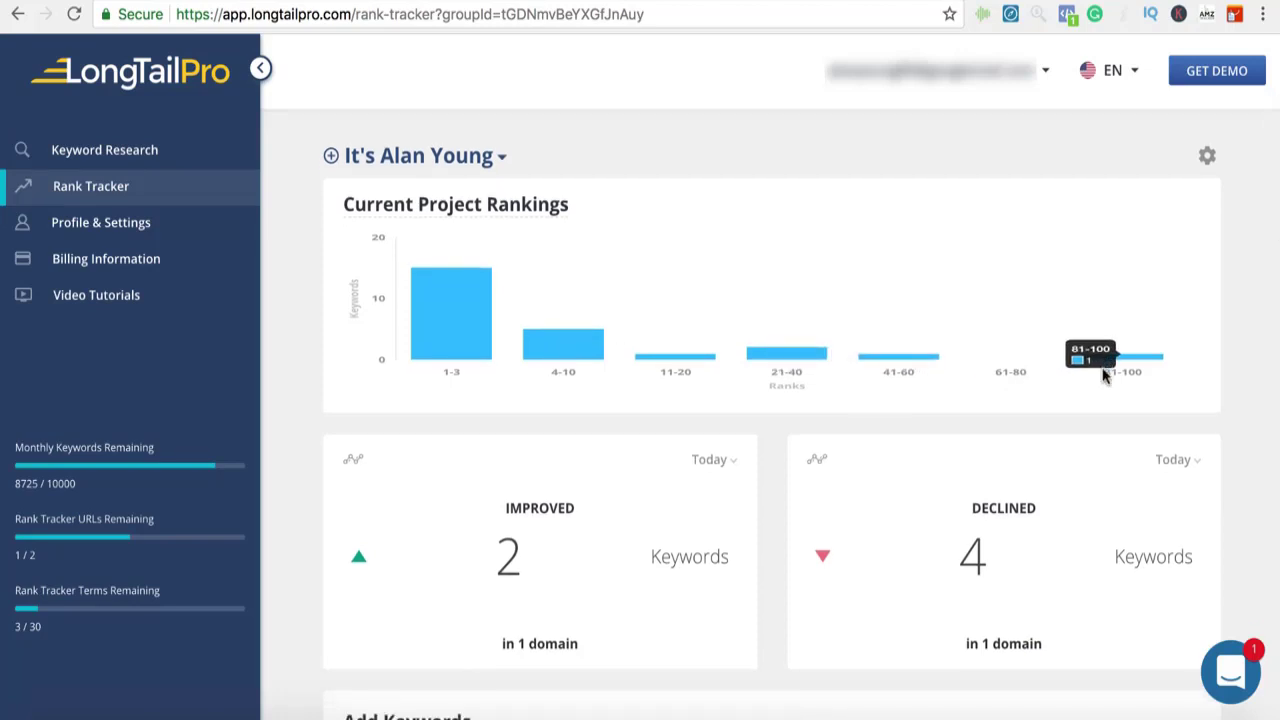
{"action": "scroll", "coordinate": [1105, 375], "scroll_direction": "down", "scroll_amount": 3}
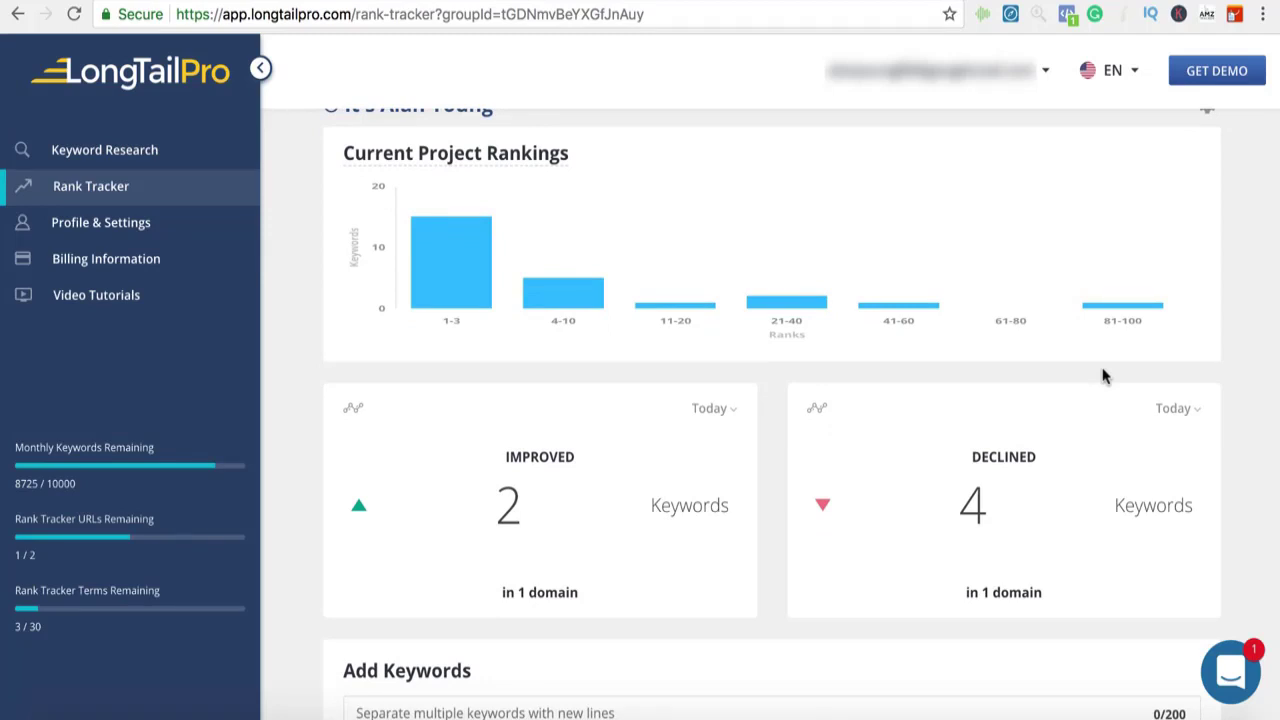
{"action": "scroll", "coordinate": [1105, 375], "scroll_direction": "down", "scroll_amount": 5}
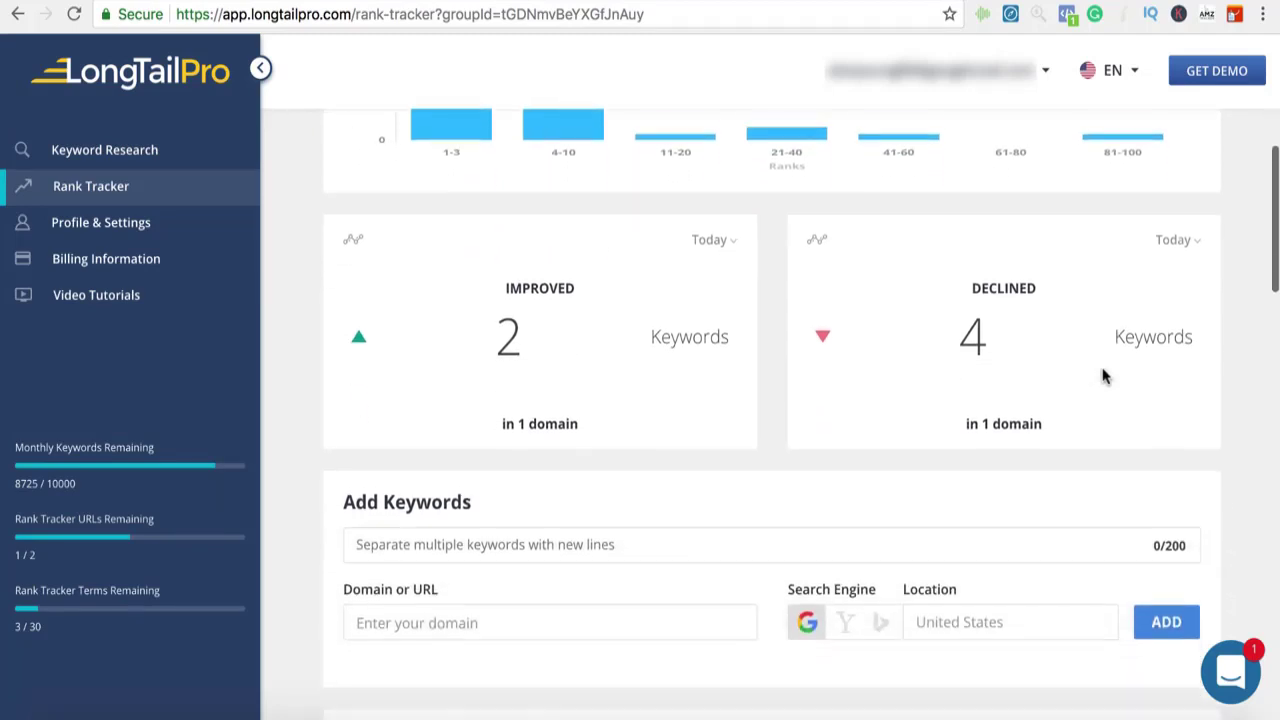
{"action": "scroll", "coordinate": [1105, 375], "scroll_direction": "down", "scroll_amount": 8}
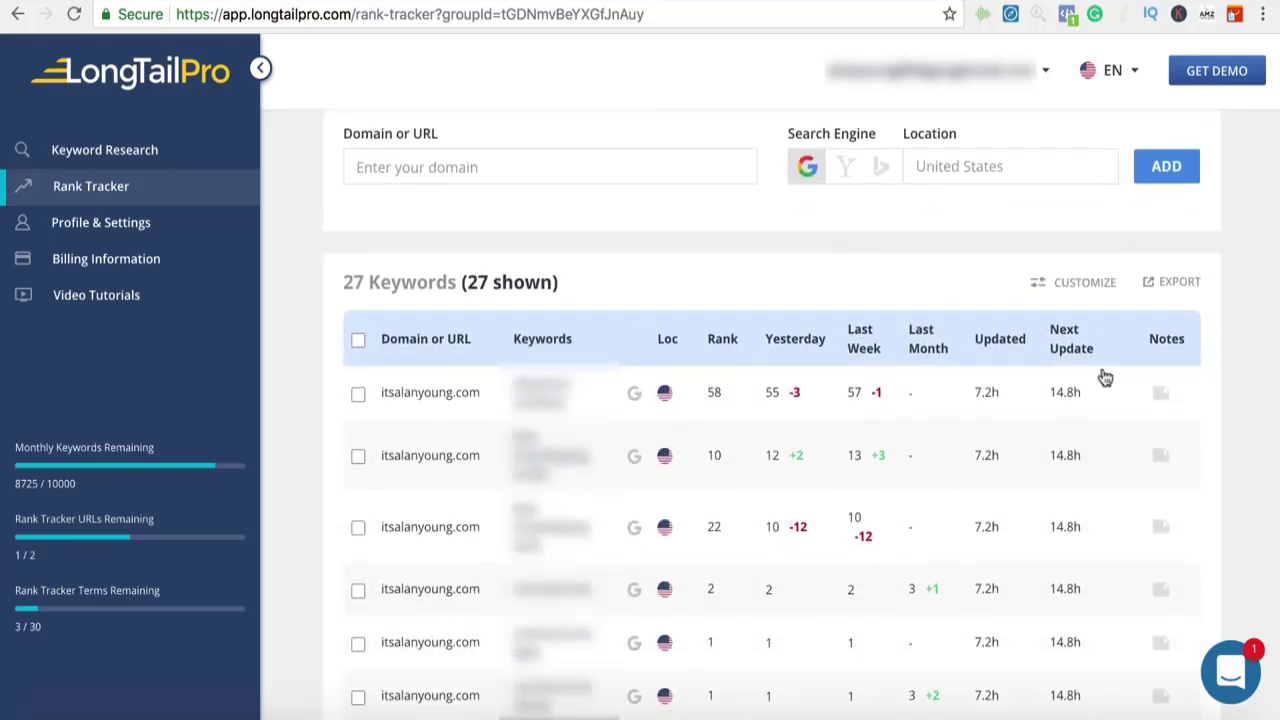
{"action": "scroll", "coordinate": [1105, 375], "scroll_direction": "up", "scroll_amount": 2}
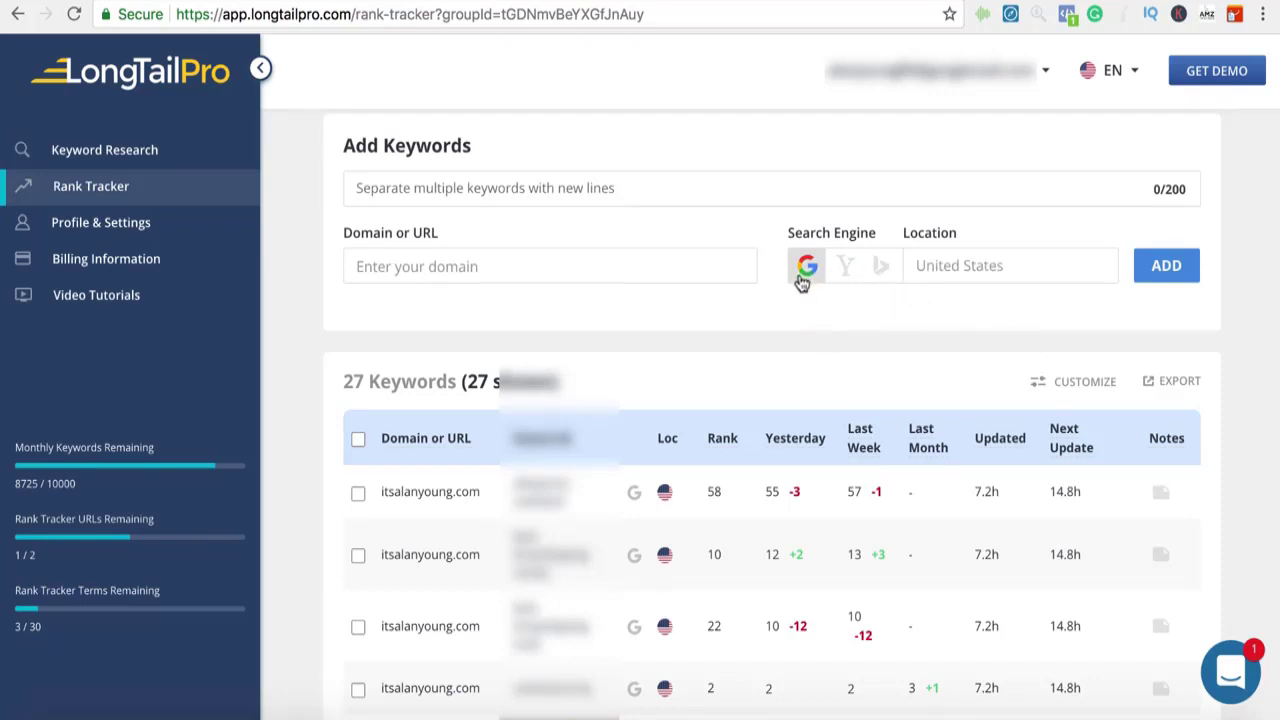
Sort the tracked keywords by current rank with the best positions first
{"action": "left_click", "coordinate": [721, 447]}
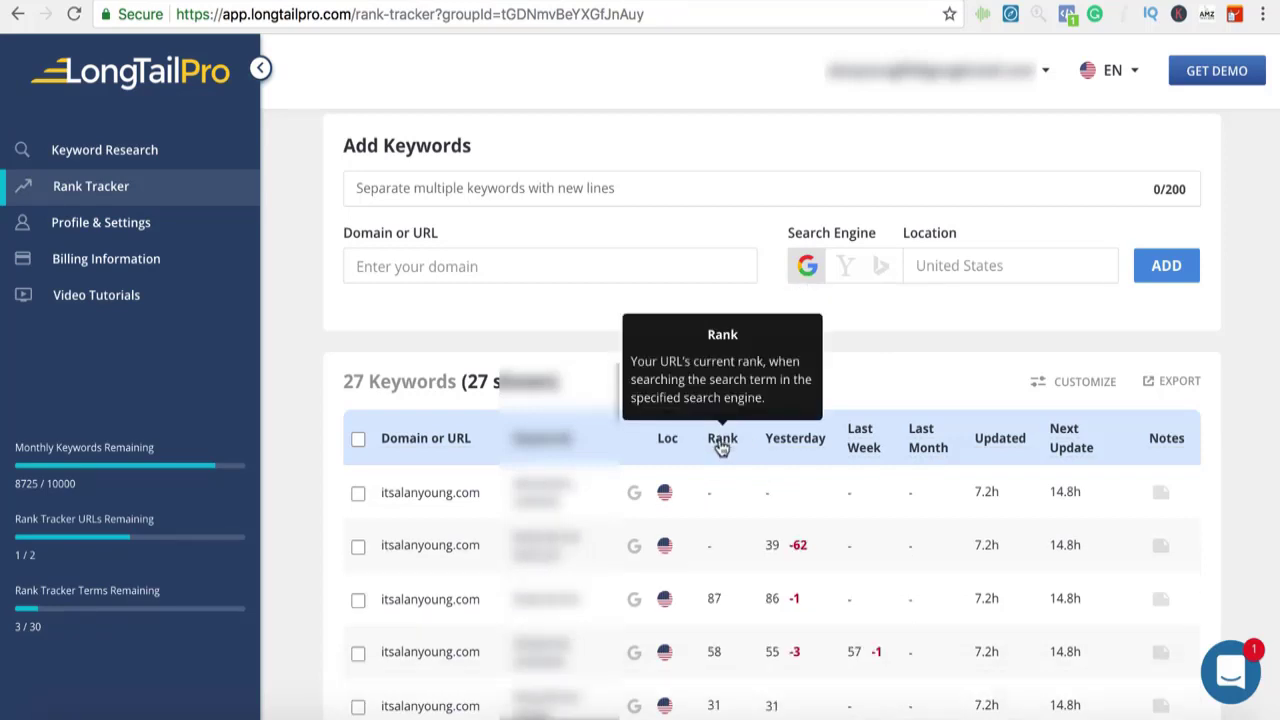
{"action": "left_click", "coordinate": [721, 447]}
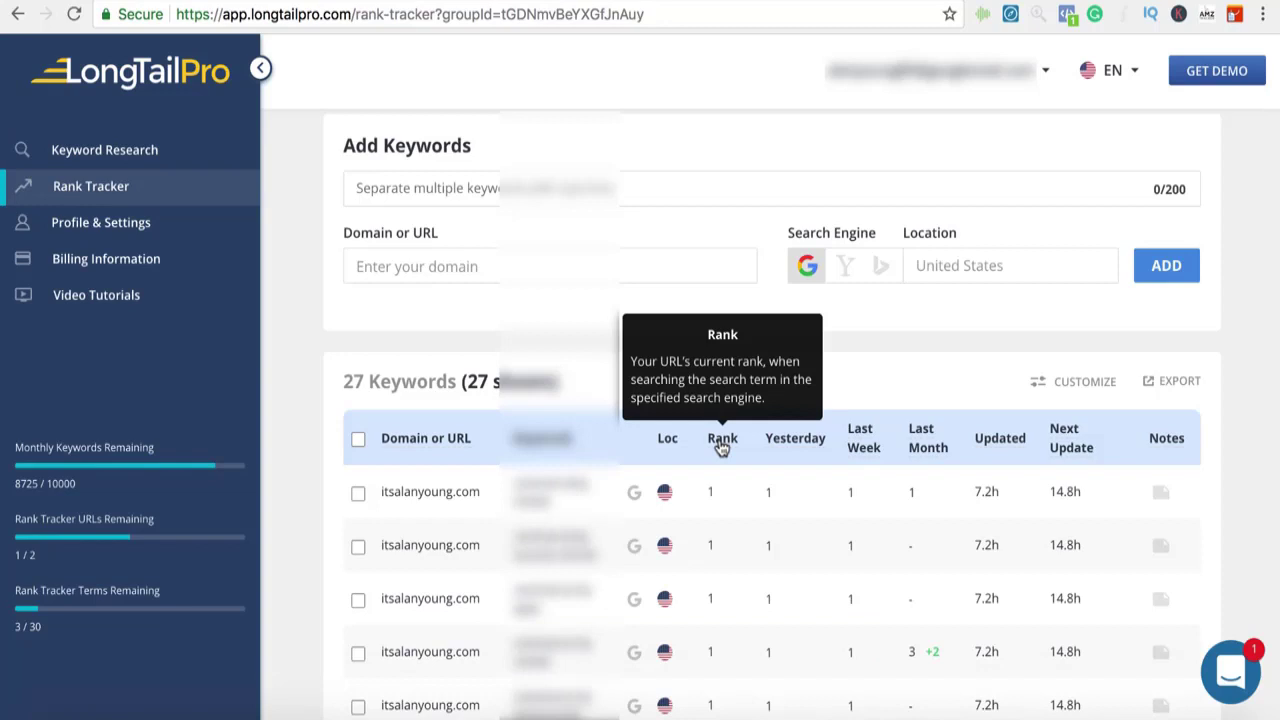
{"action": "scroll", "coordinate": [716, 557], "scroll_direction": "down", "scroll_amount": 4}
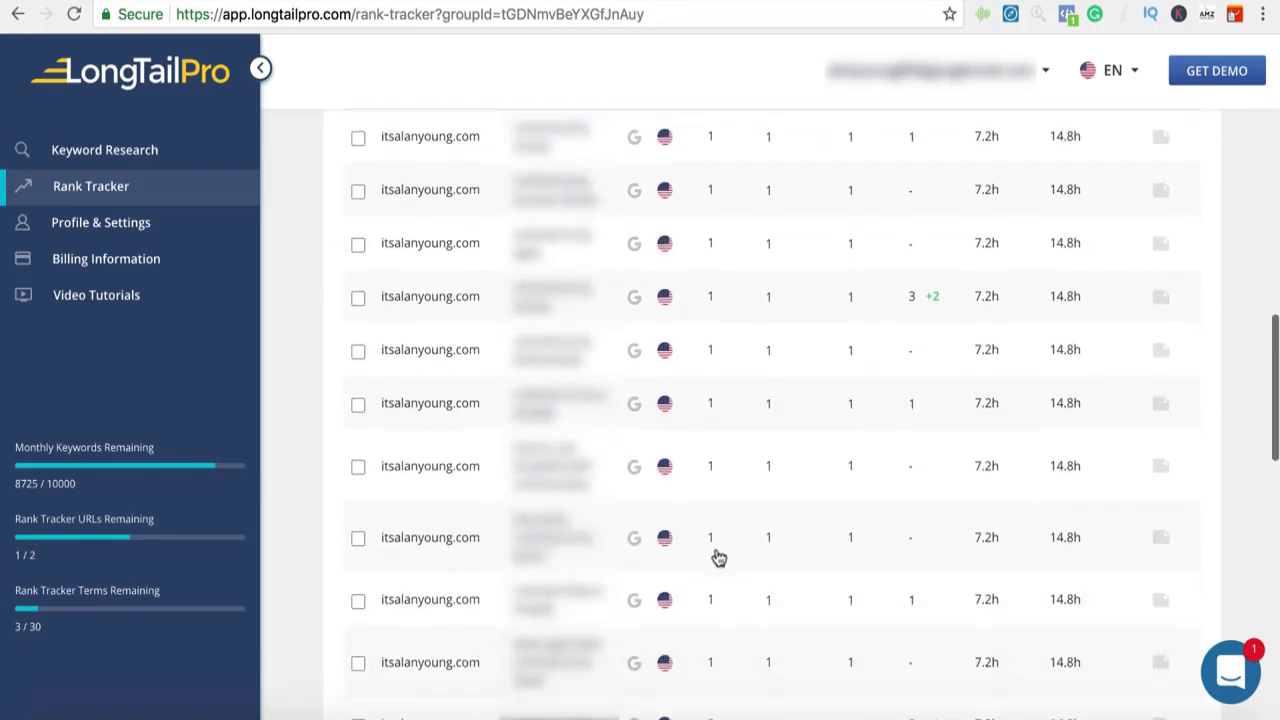
Compare the tracked keywords' current ranks with yesterday's, last week's and last month's positions through the whole table
{"action": "scroll", "coordinate": [716, 557], "scroll_direction": "up", "scroll_amount": 1}
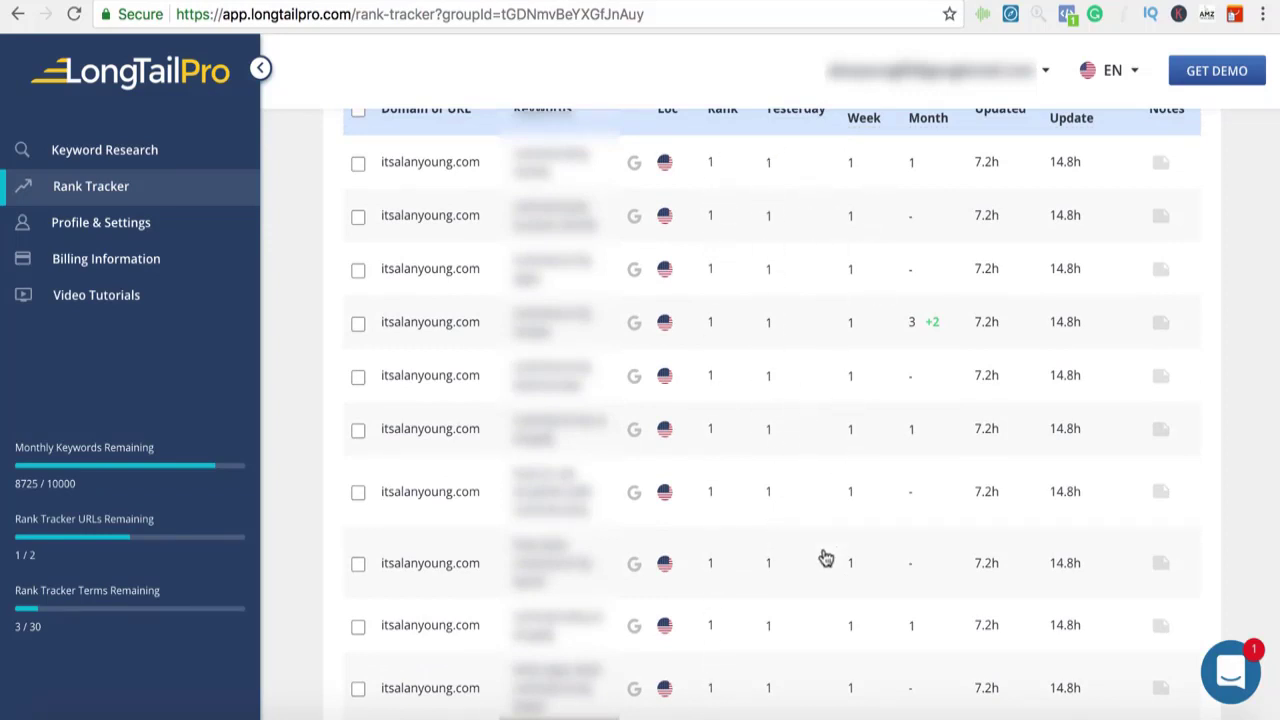
{"action": "scroll", "coordinate": [824, 555], "scroll_direction": "down", "scroll_amount": 2}
{"action": "scroll", "coordinate": [826, 557], "scroll_direction": "down", "scroll_amount": 4}
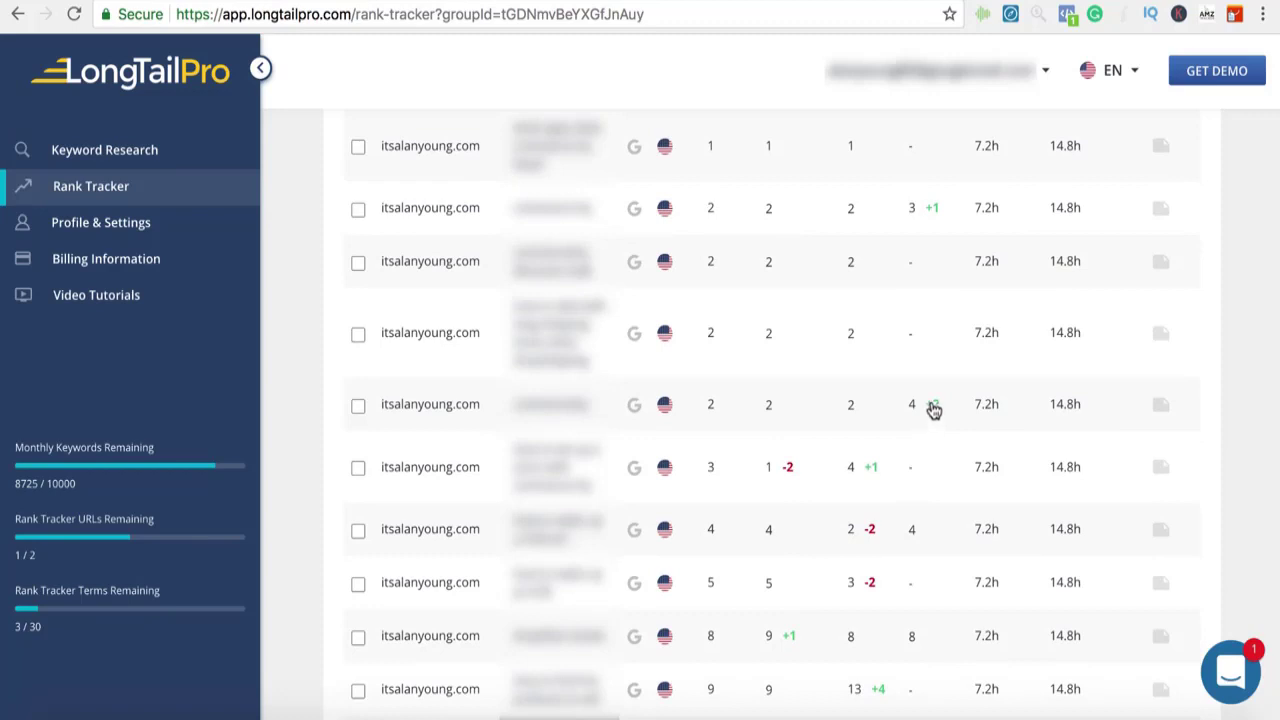
{"action": "scroll", "coordinate": [834, 466], "scroll_direction": "down", "scroll_amount": 1}
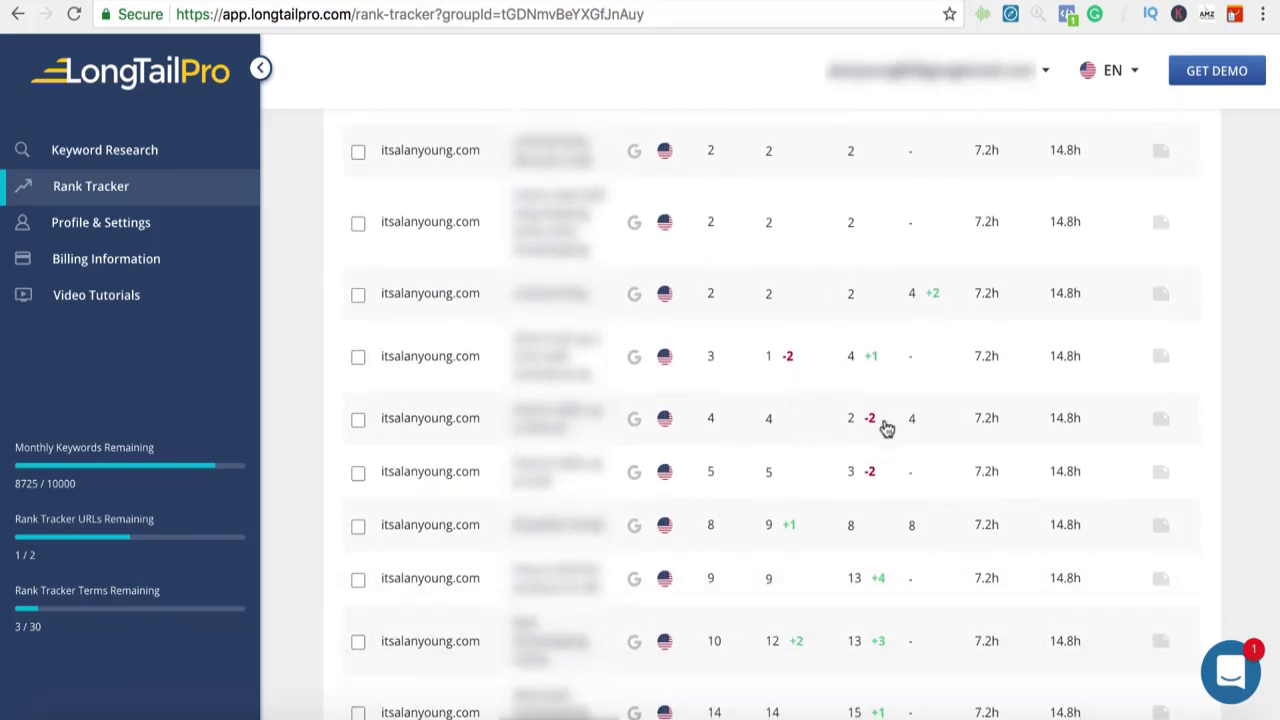
{"action": "scroll", "coordinate": [868, 520], "scroll_direction": "down", "scroll_amount": 1}
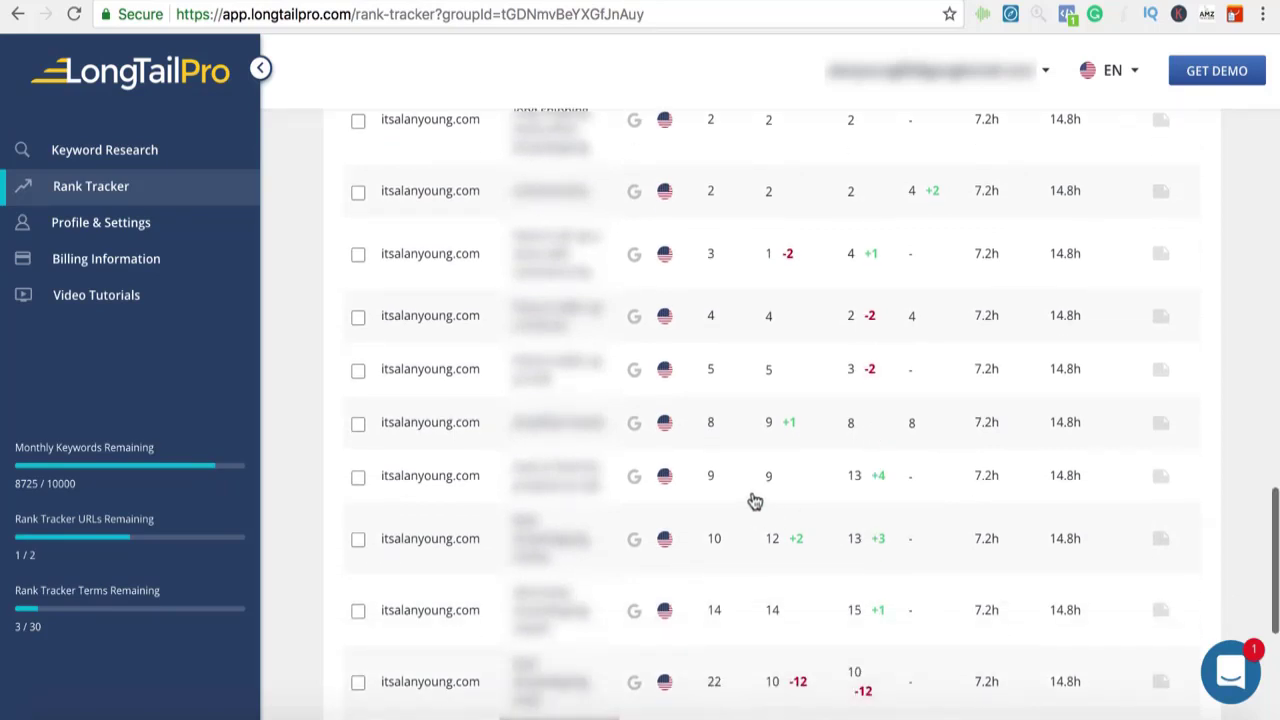
{"action": "scroll", "coordinate": [803, 536], "scroll_direction": "down", "scroll_amount": 1}
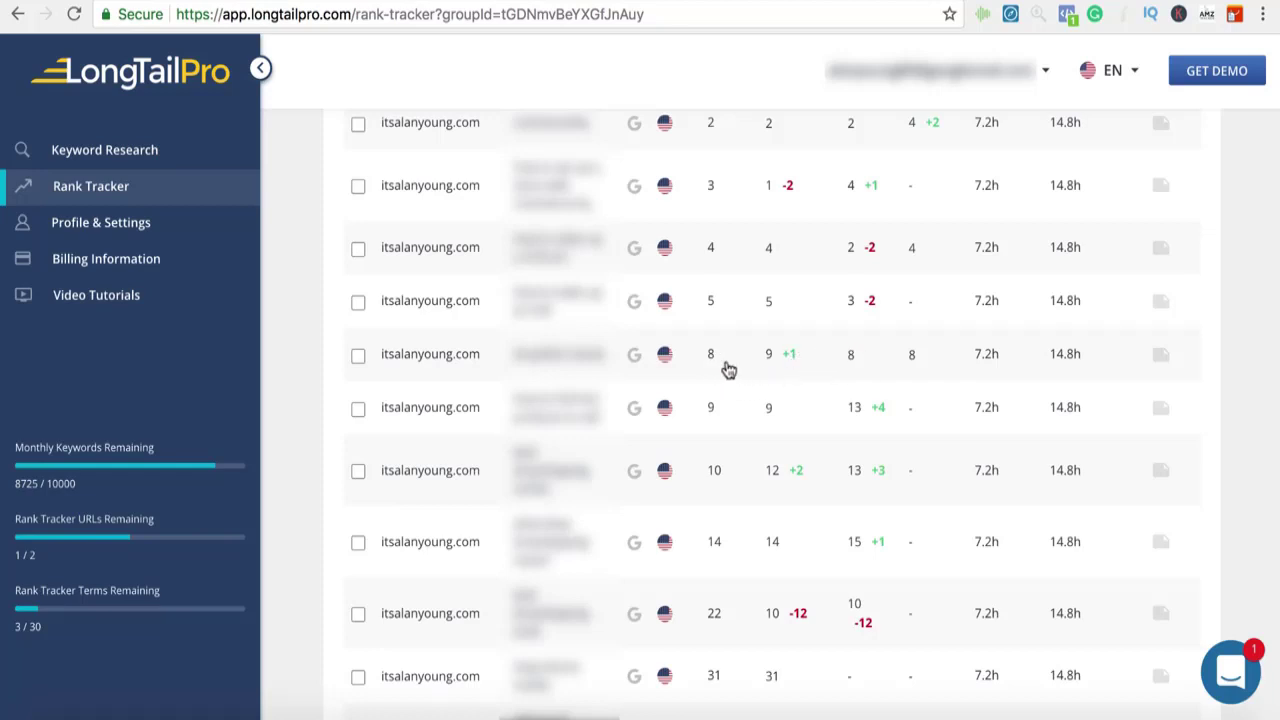
{"action": "scroll", "coordinate": [729, 370], "scroll_direction": "down", "scroll_amount": 3}
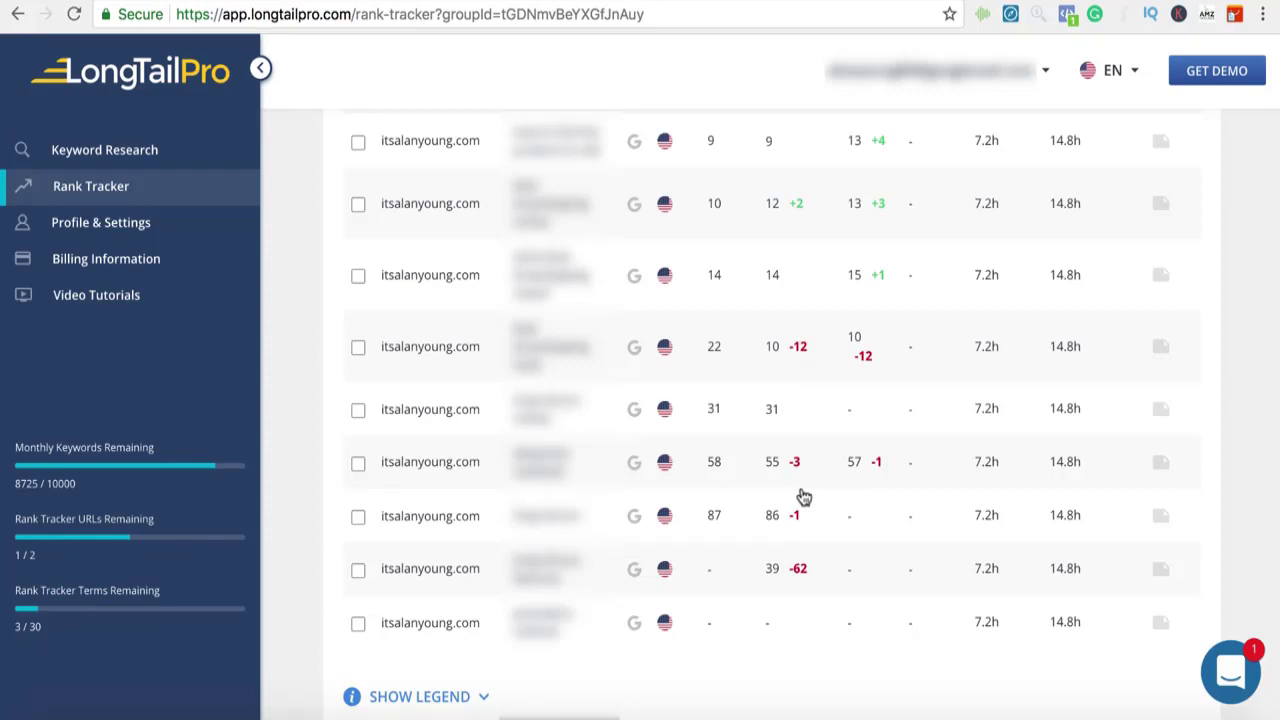
{"action": "scroll", "coordinate": [803, 497], "scroll_direction": "up", "scroll_amount": 10}
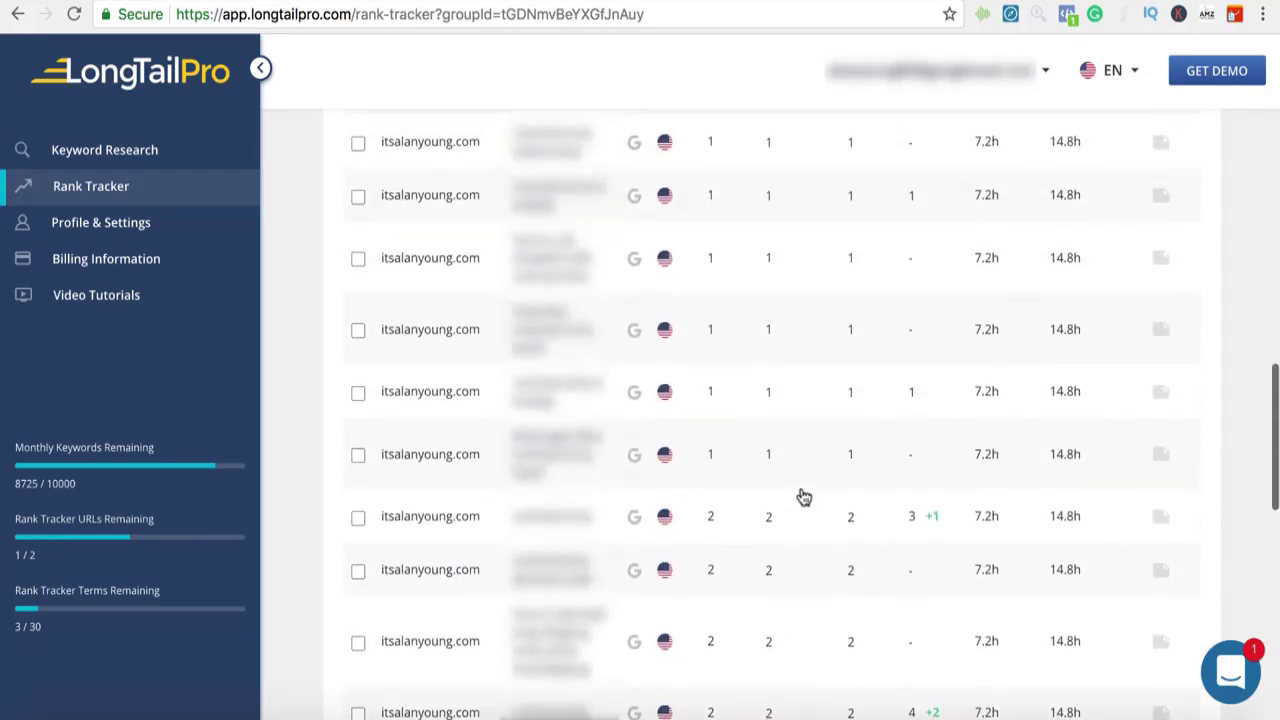
{"action": "scroll", "coordinate": [803, 497], "scroll_direction": "up", "scroll_amount": 5}
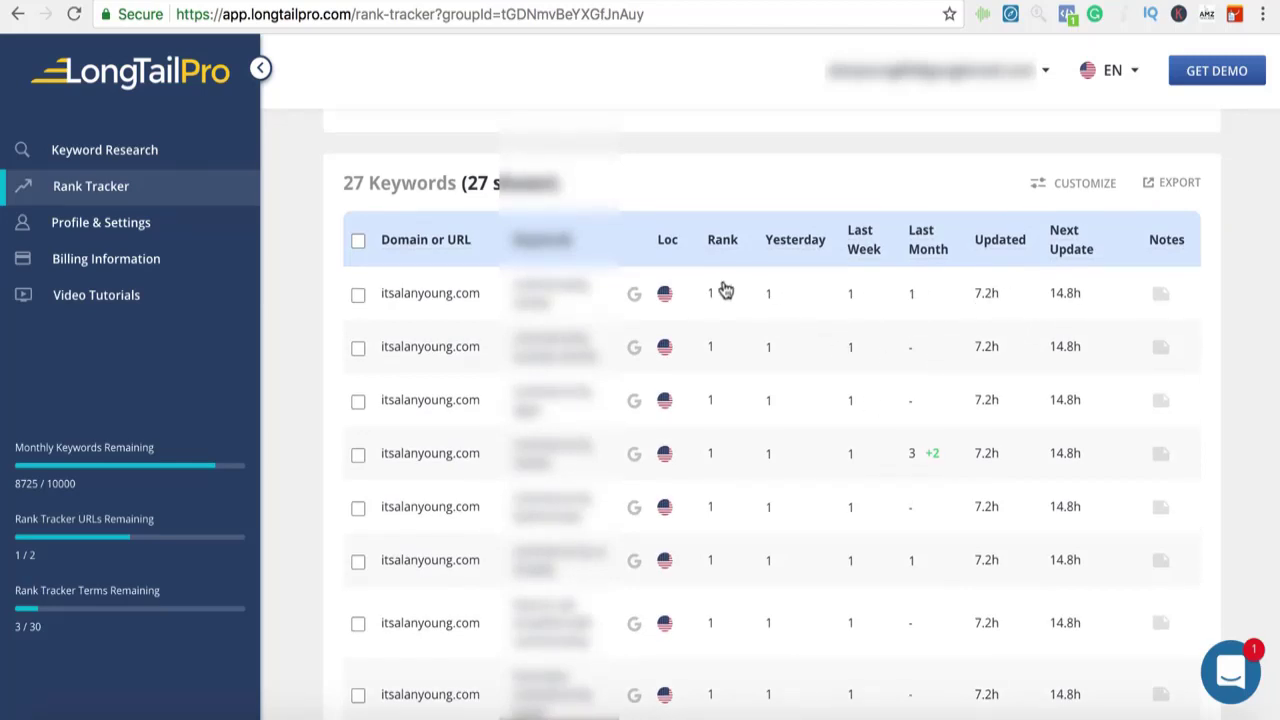
Check the form for adding tracked keywords and open the video tutorials
{"action": "scroll", "coordinate": [810, 293], "scroll_direction": "up", "scroll_amount": 5}
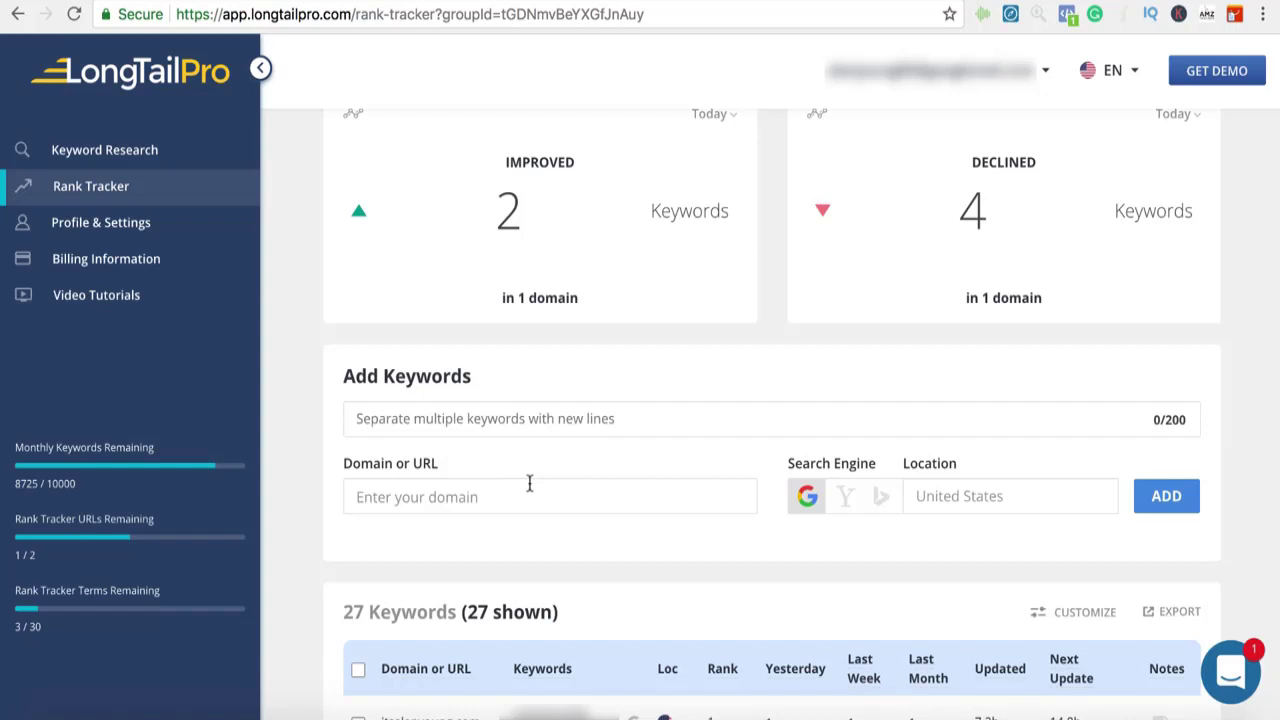
{"action": "left_click", "coordinate": [110, 306]}
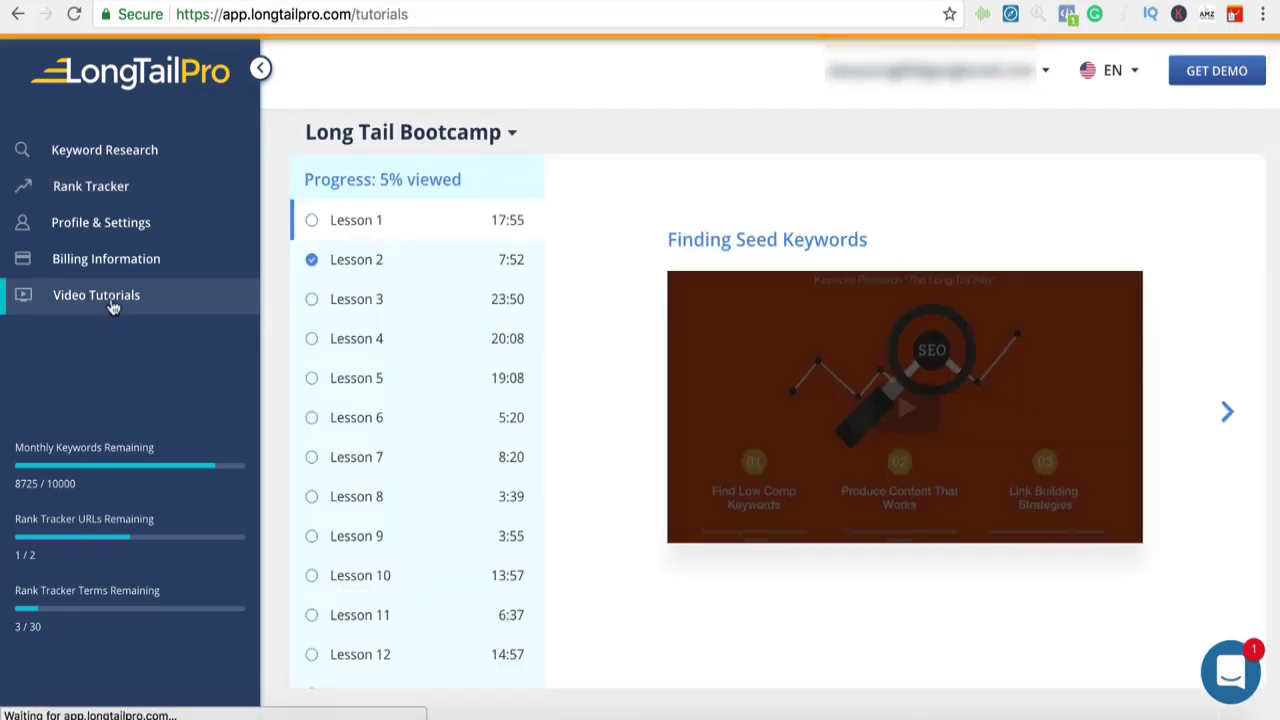